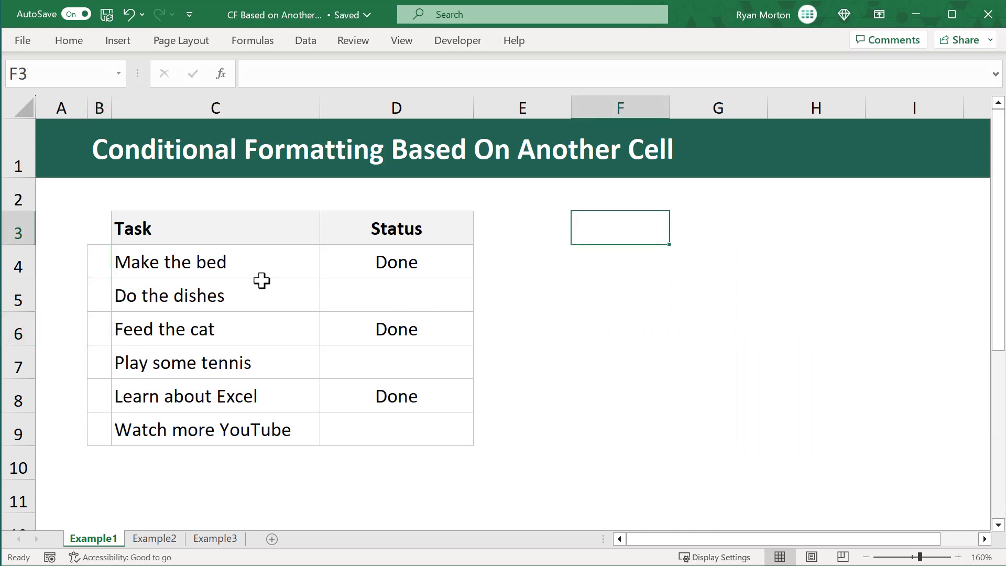
Create a formula-based conditional formatting rule for cells B4:B9 with the formula =D4="Done".
drag(104, 259, 100, 430)
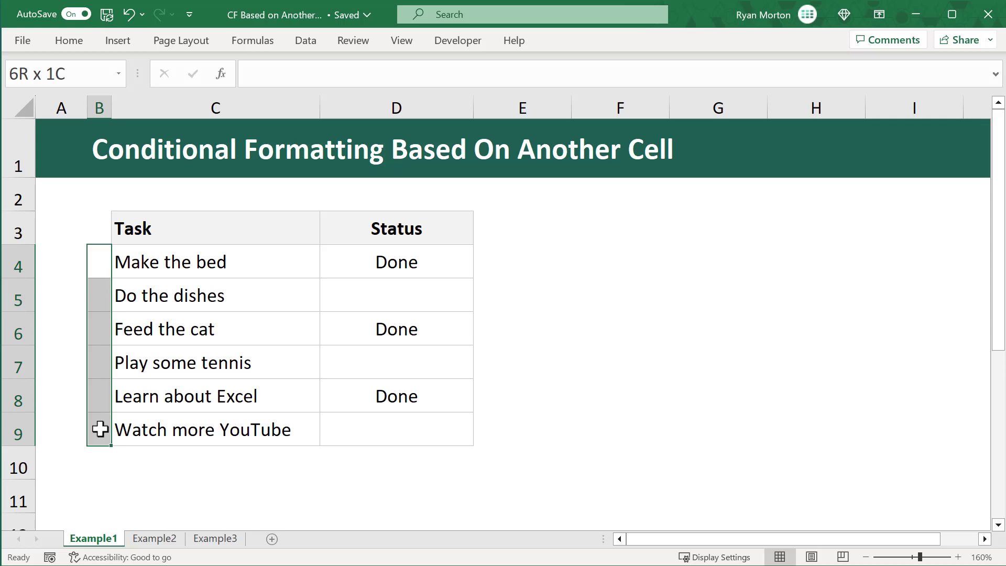
drag(100, 430, 99, 430)
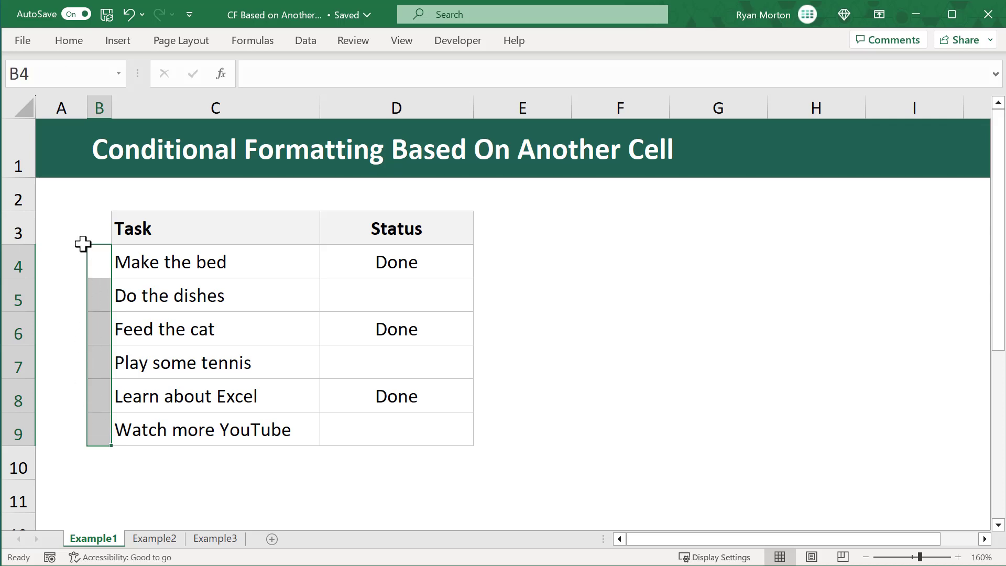
click(72, 45)
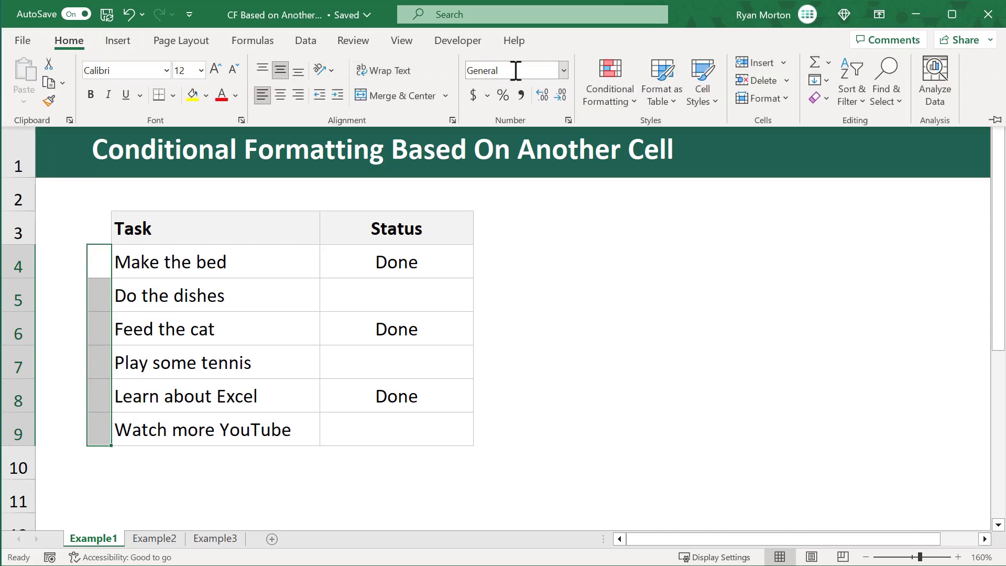
click(611, 76)
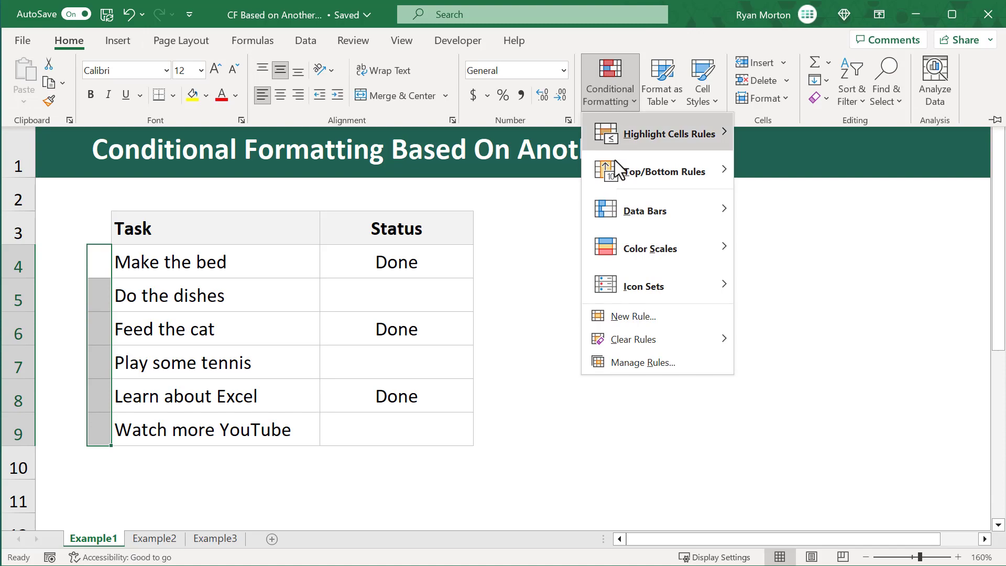
click(630, 315)
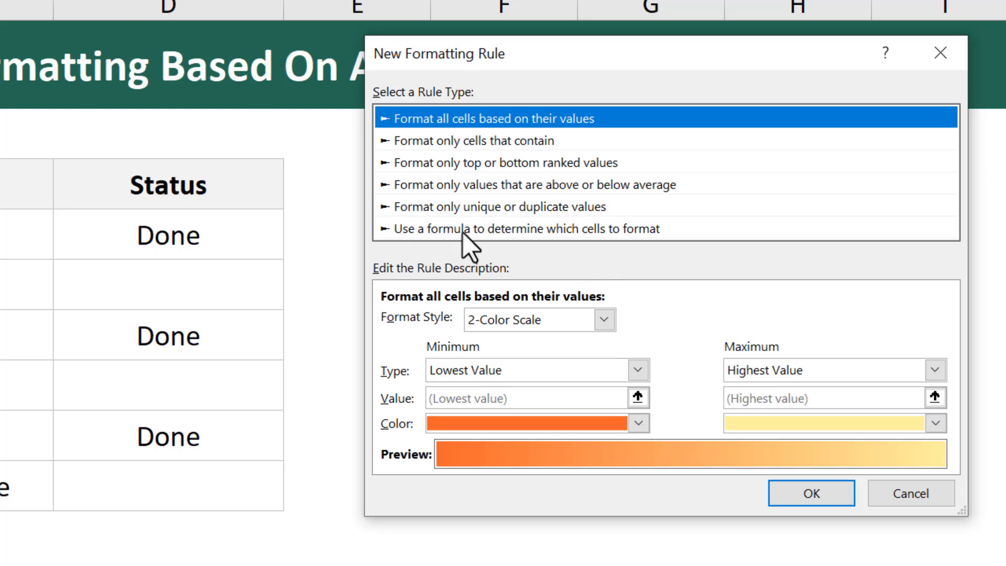
click(639, 231)
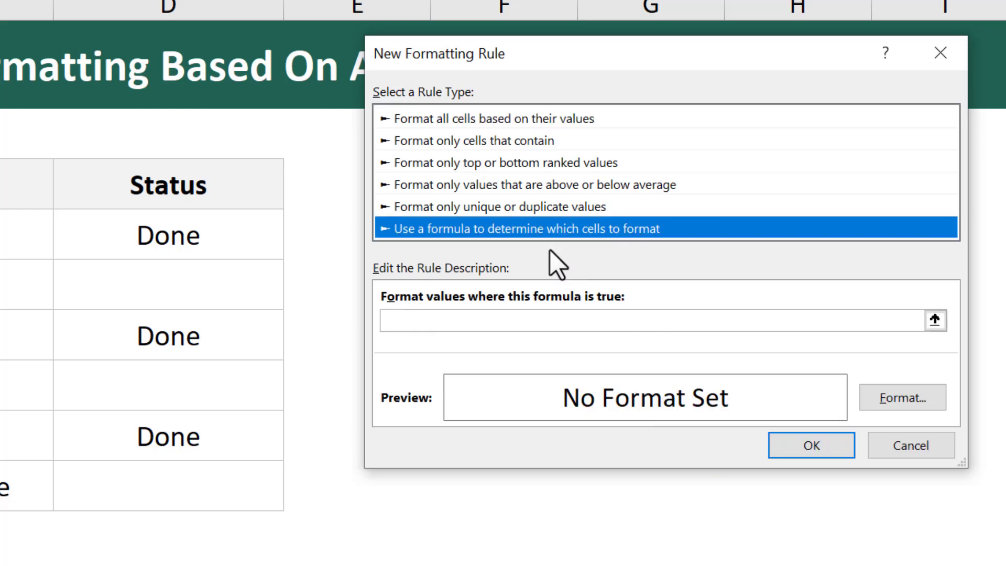
click(403, 321)
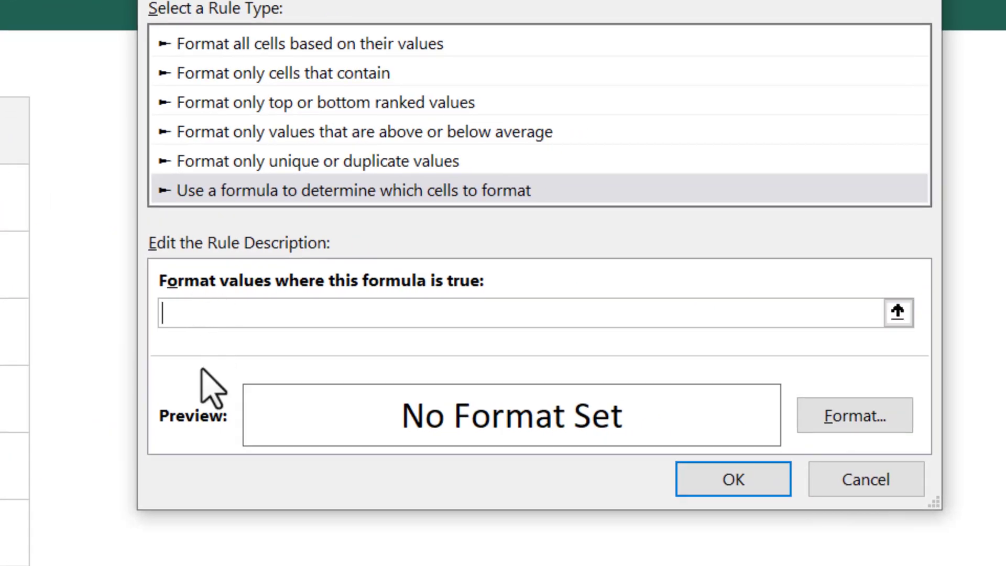
text(=D4="Done")
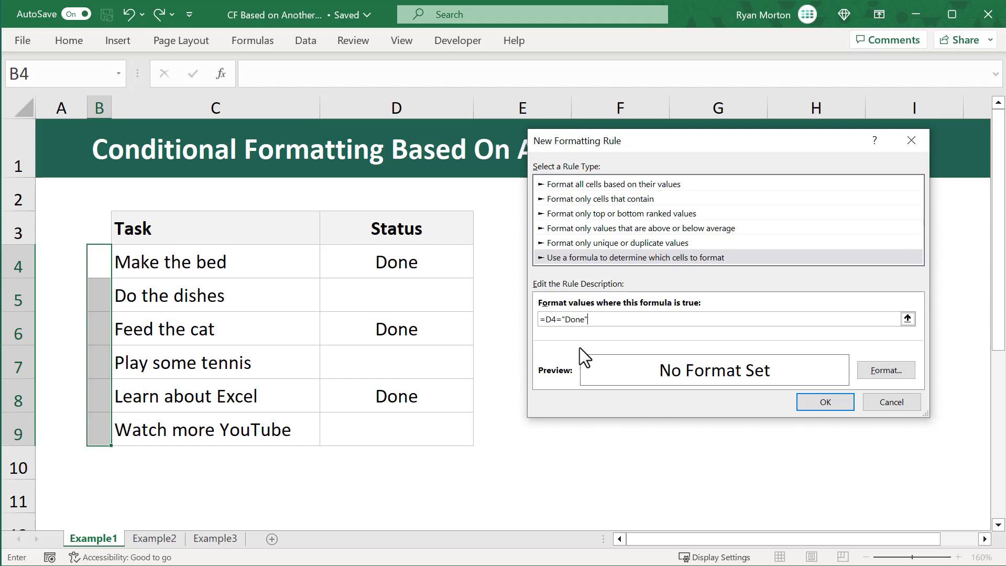
Give the rule a solid green fill and apply it to the selected cells.
click(888, 376)
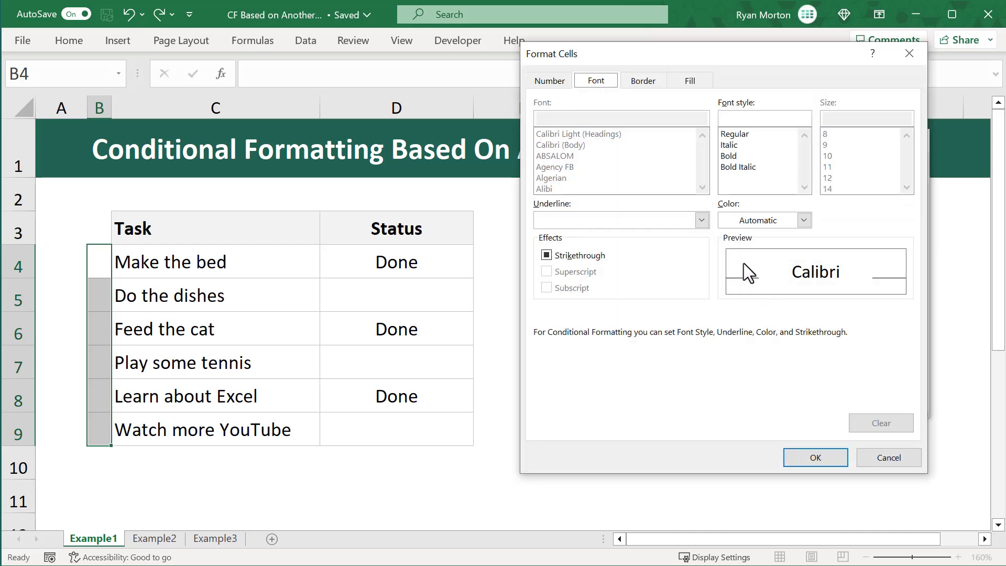
click(700, 83)
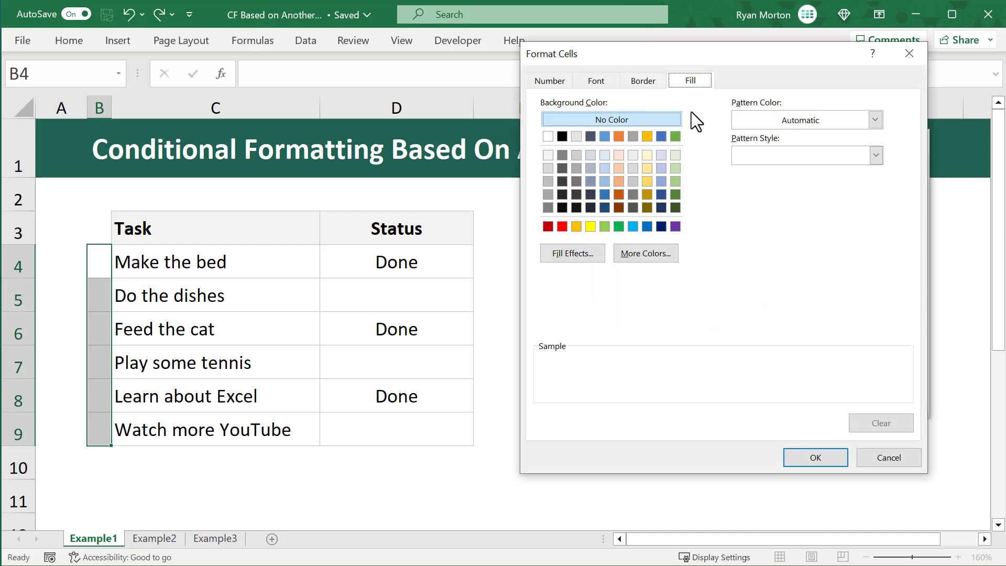
click(619, 226)
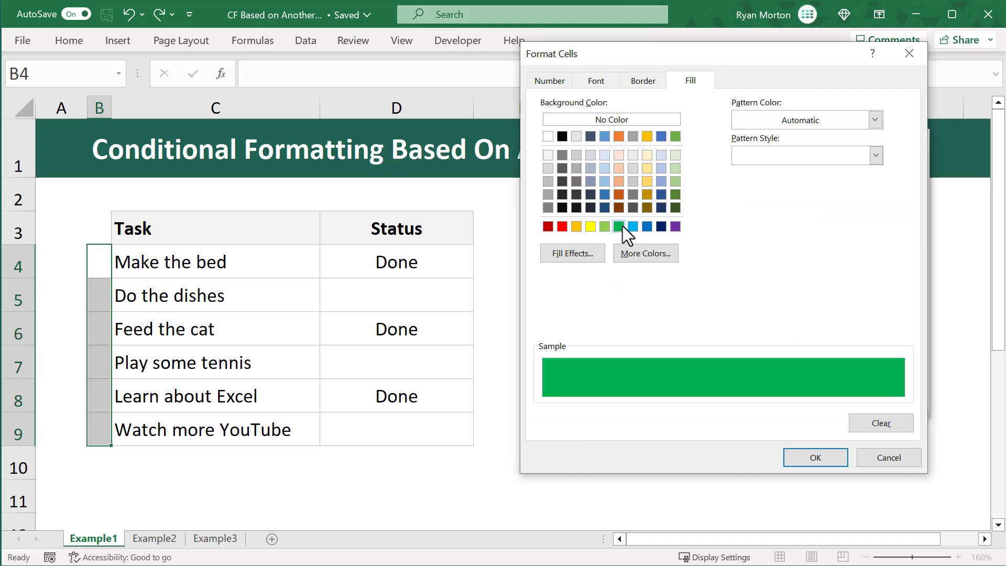
click(796, 454)
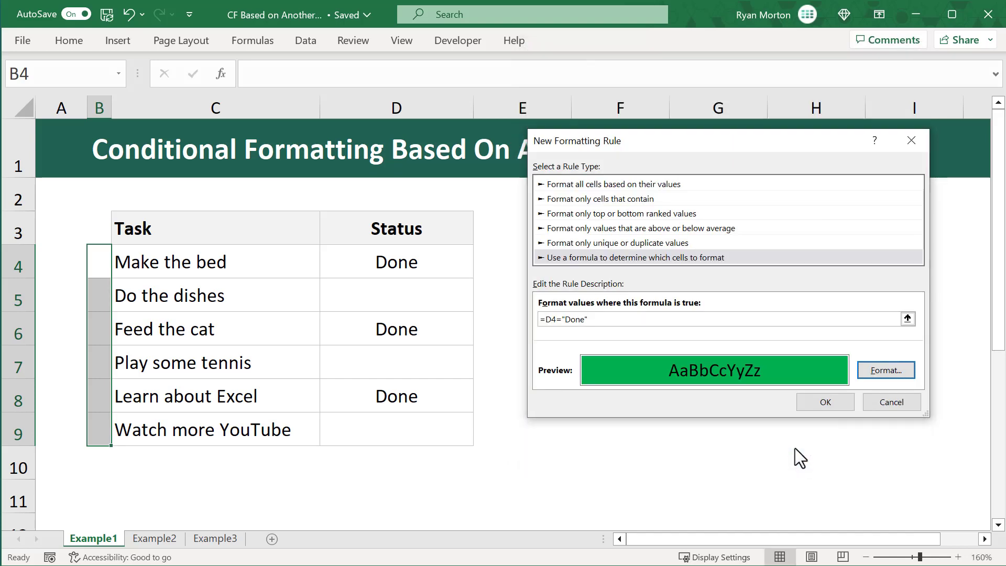
click(834, 402)
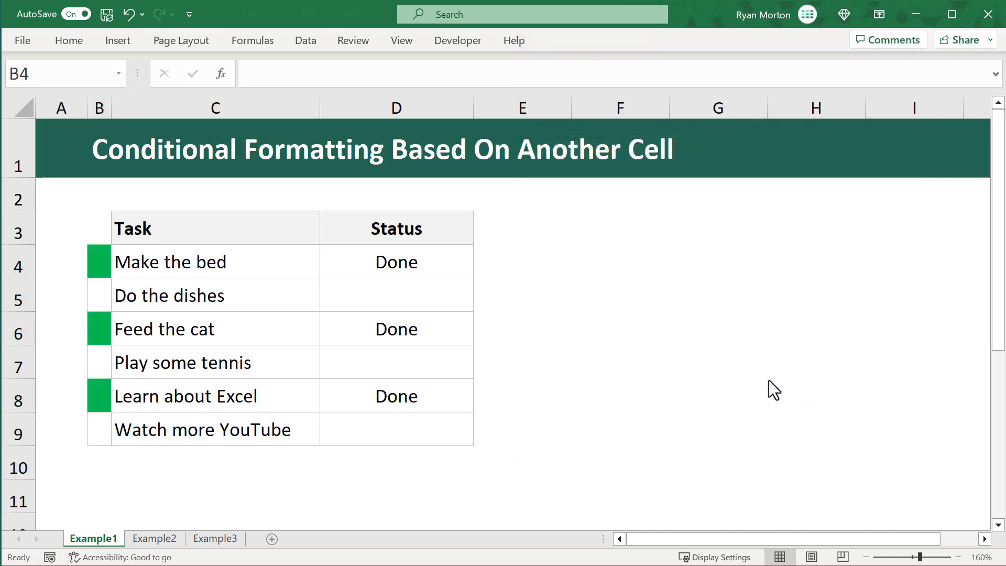
Enter Done as the status of Do the dishes (D5) and Play some tennis (D7).
click(403, 291)
text(Done)
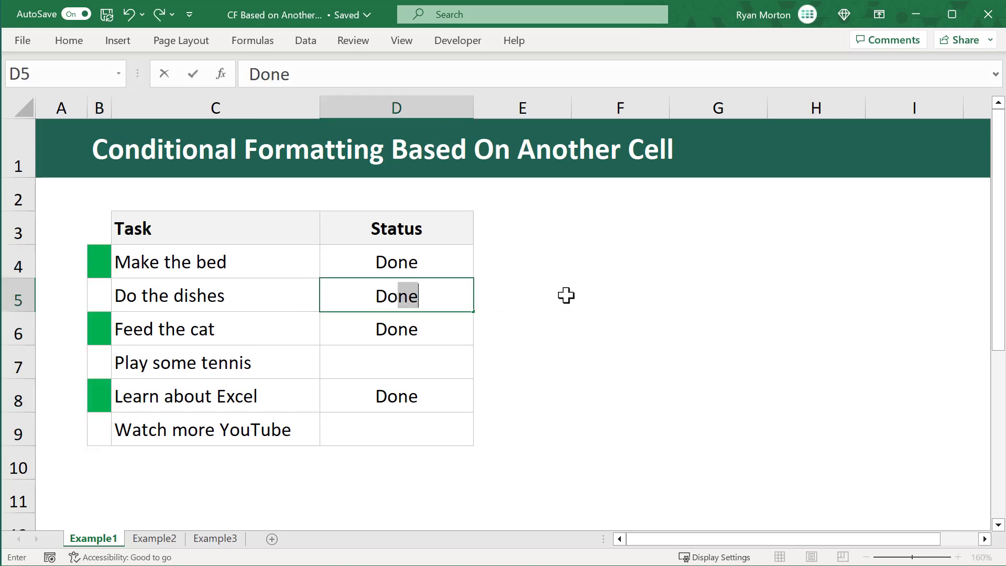
key(Return)
key(Return)
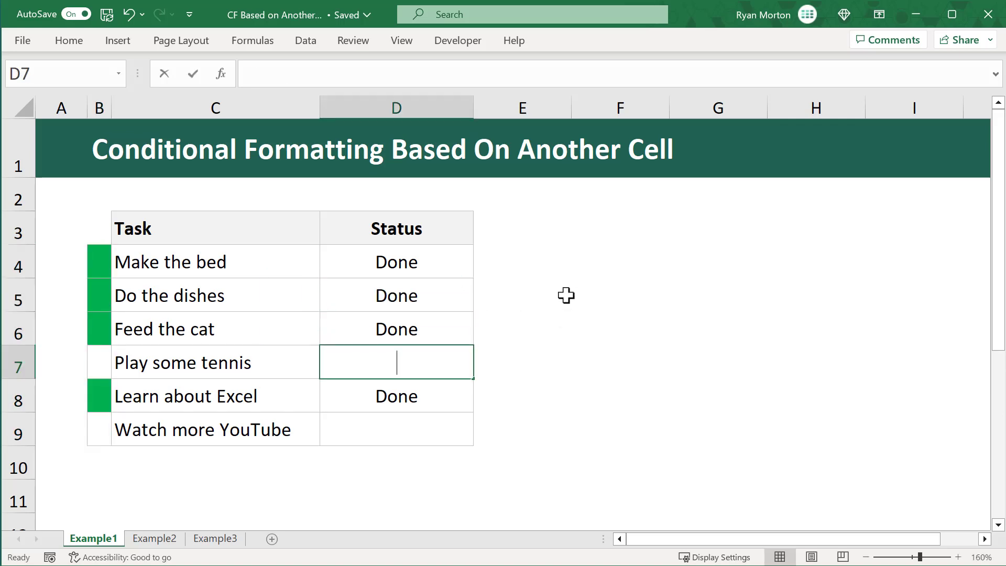
text(Done)
key(Return)
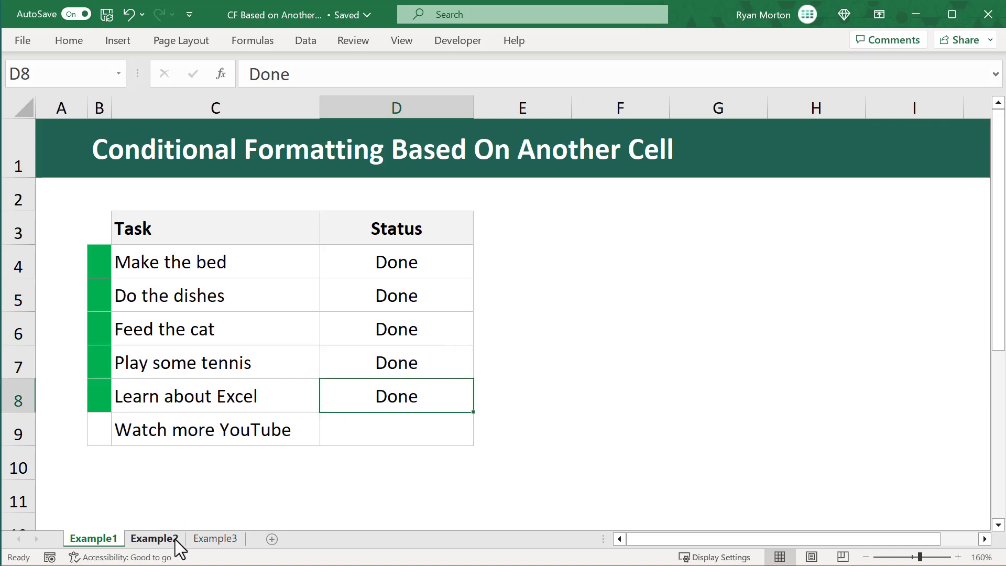
On the Example2 sheet, set the status of Make the bed (D4) to Done and check the row's cells.
click(153, 539)
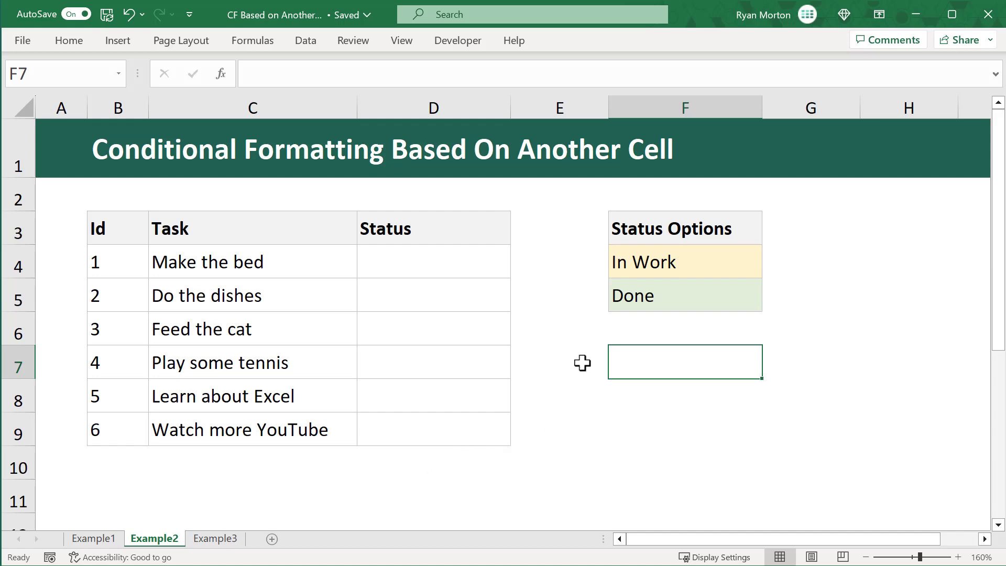
click(483, 264)
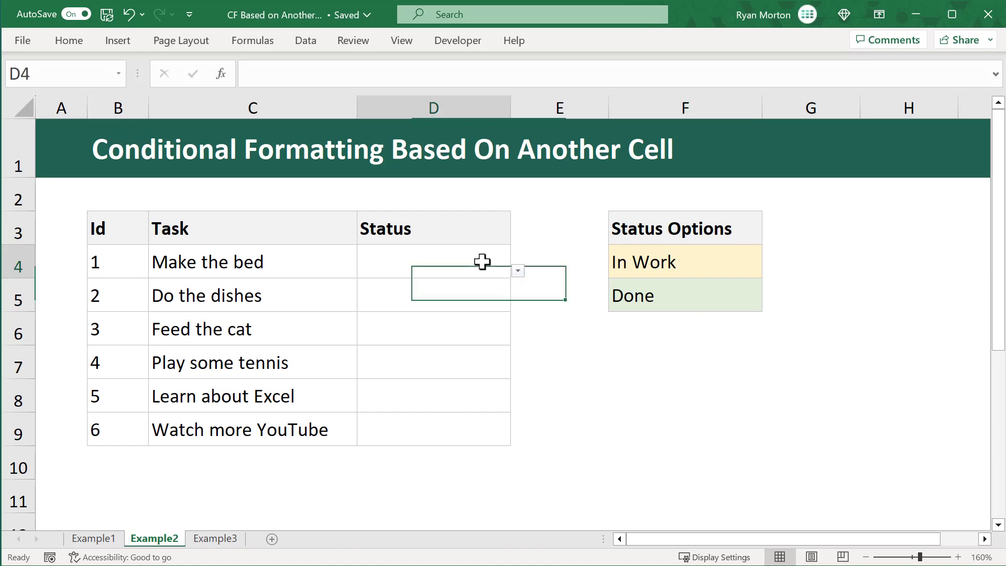
click(483, 289)
click(492, 327)
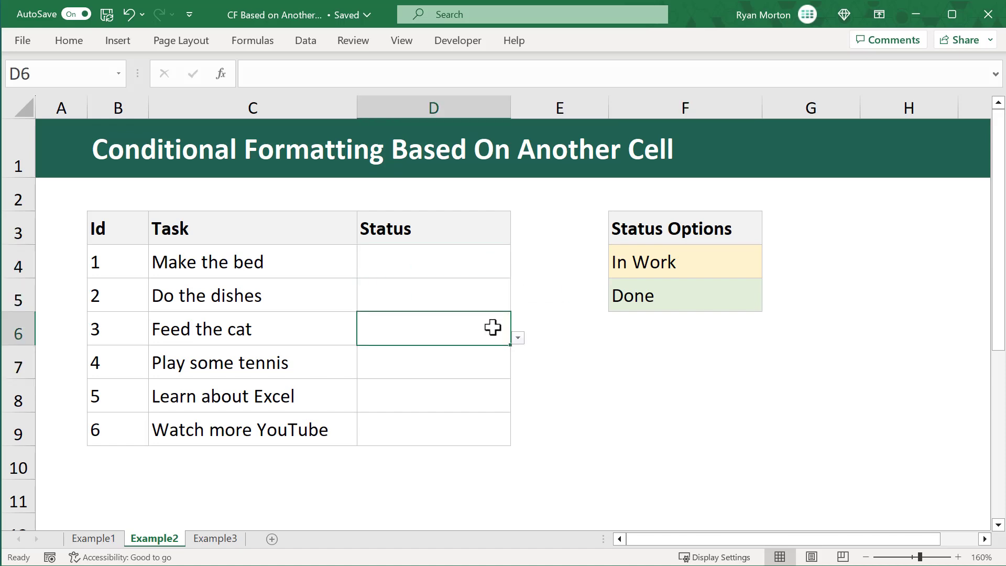
click(498, 265)
click(517, 271)
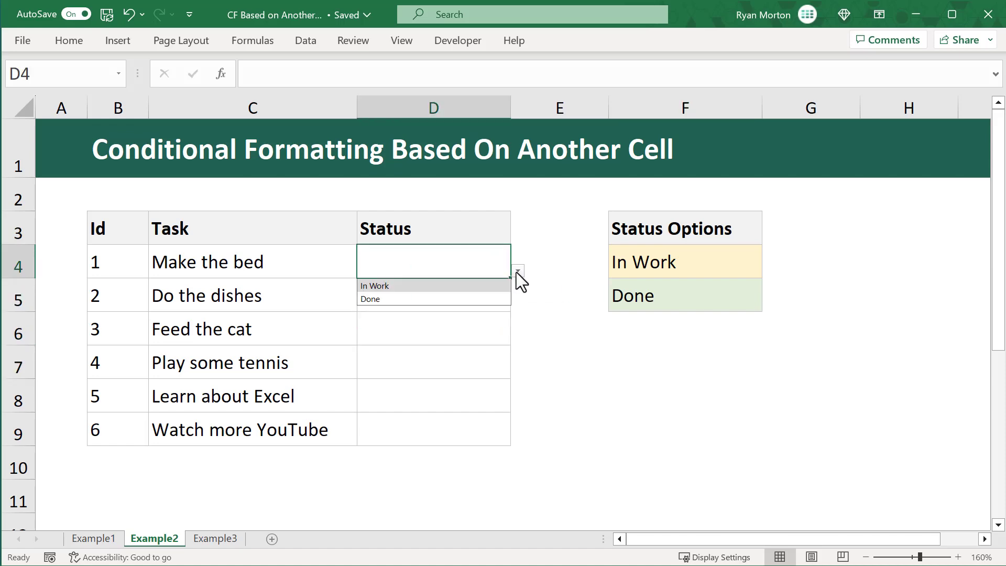
click(493, 298)
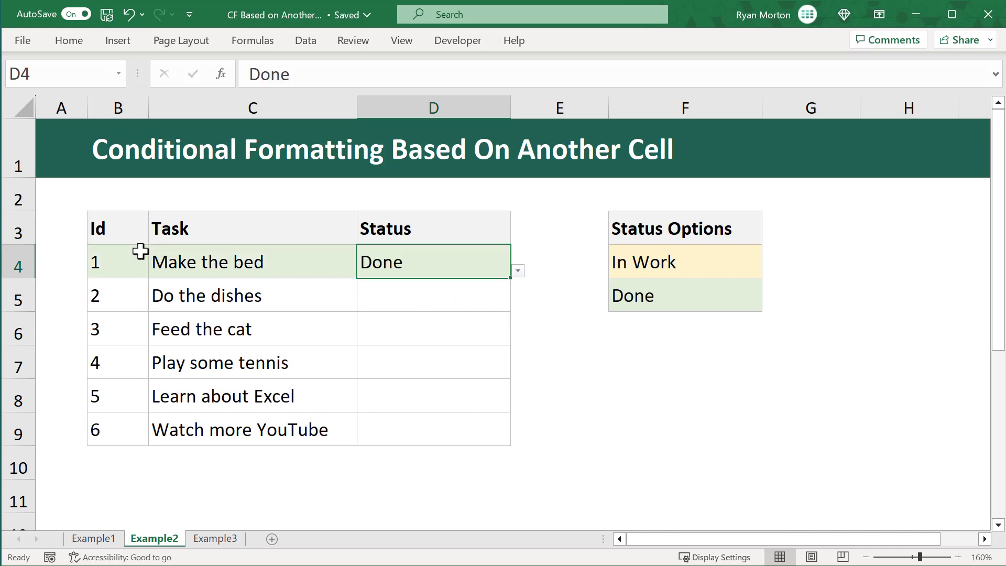
click(111, 259)
click(253, 259)
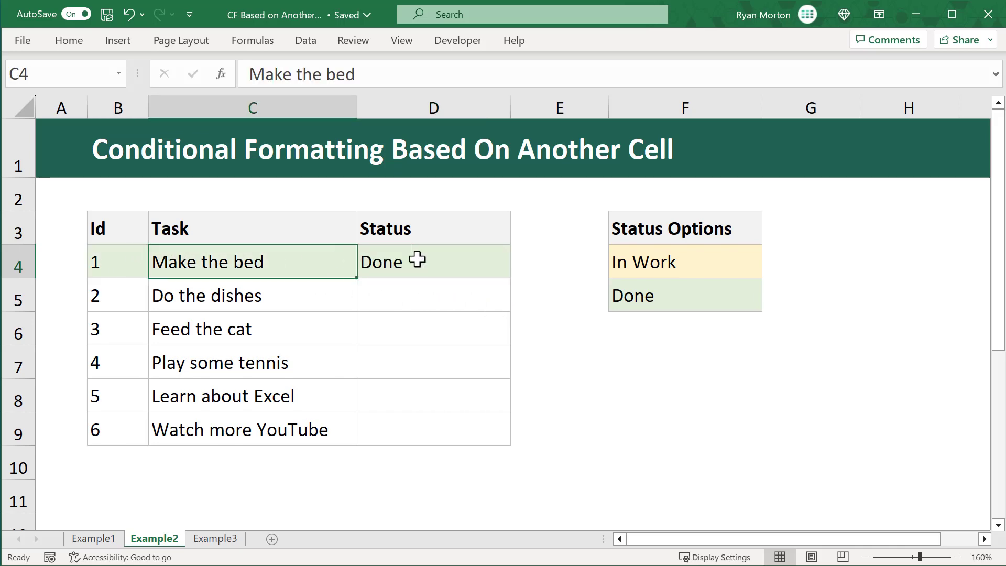
click(419, 260)
Set the status of Do the dishes (D5) to In Work and check the row's cells.
click(456, 296)
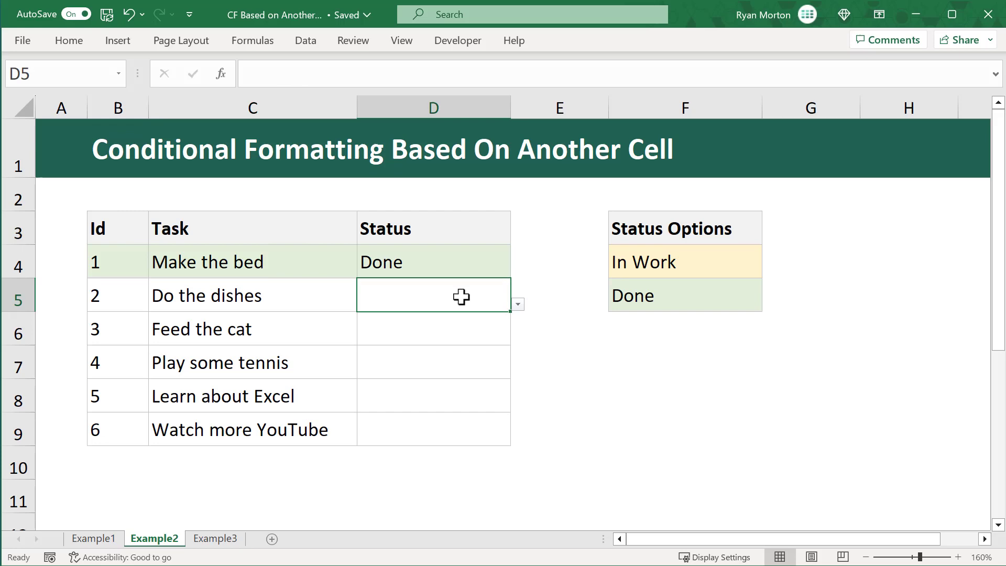
click(518, 305)
click(486, 317)
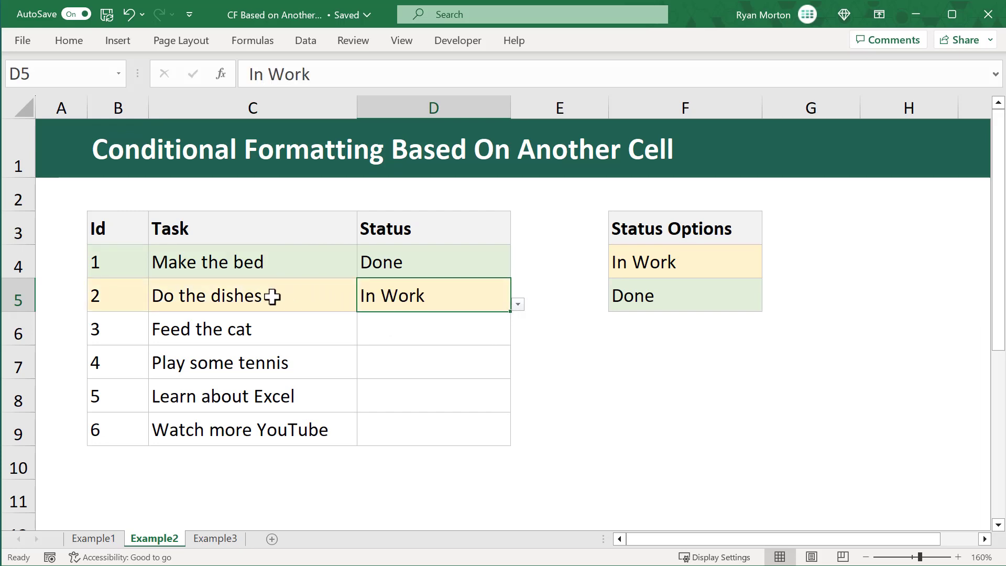
click(129, 297)
click(245, 298)
click(427, 298)
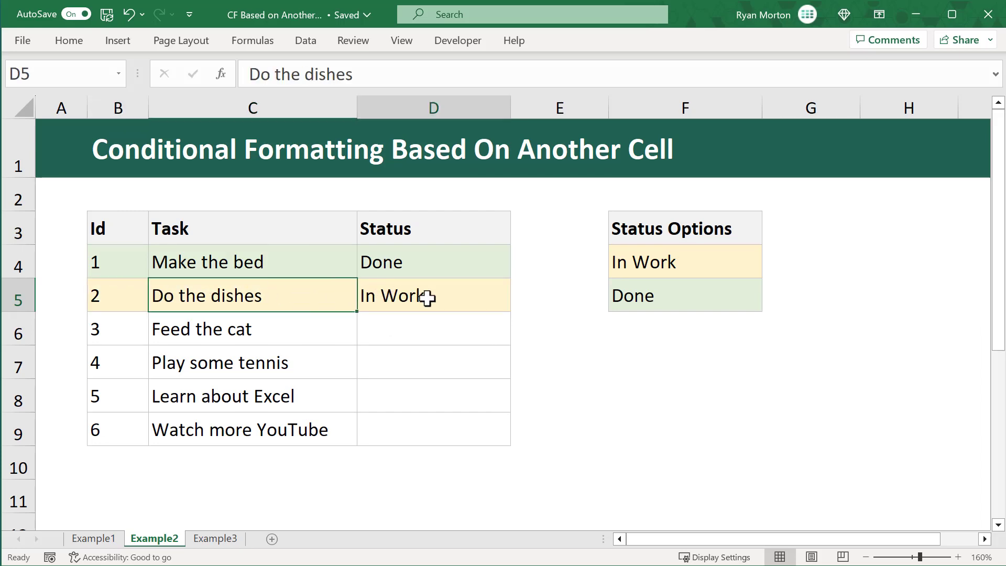
click(427, 298)
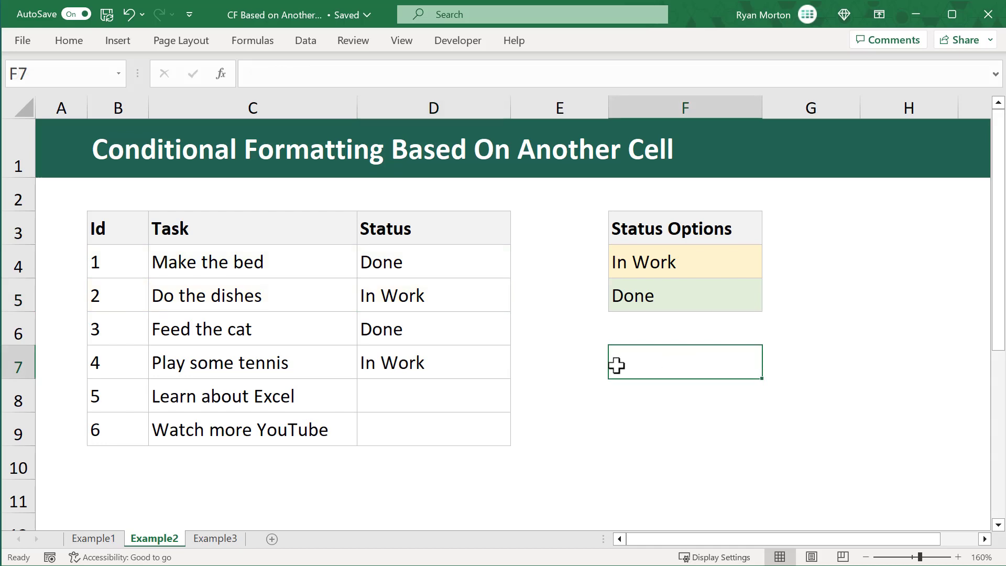
Start a new conditional formatting rule for B4:D9 that uses a formula to determine which cells to format.
click(123, 263)
drag(124, 263, 431, 429)
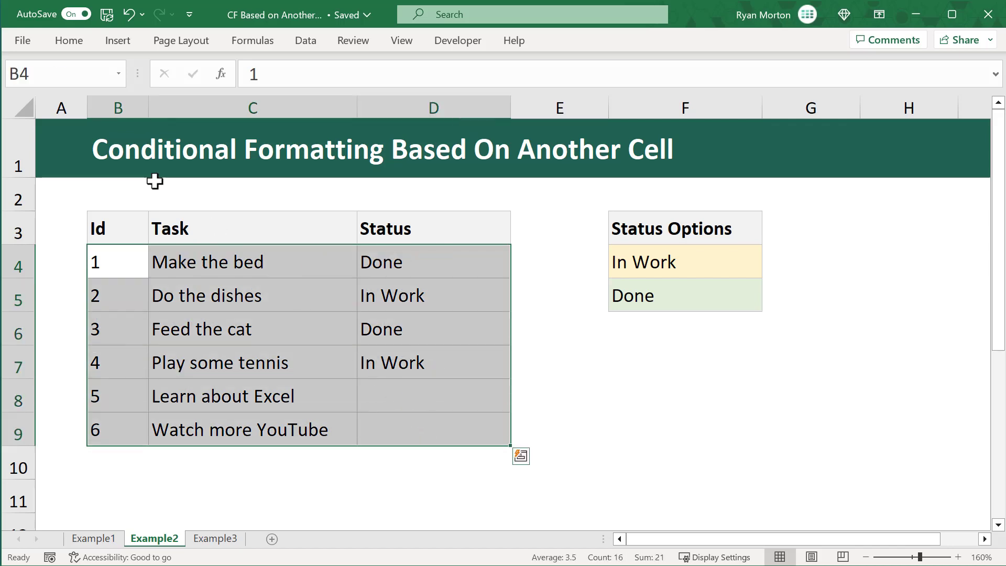
click(61, 42)
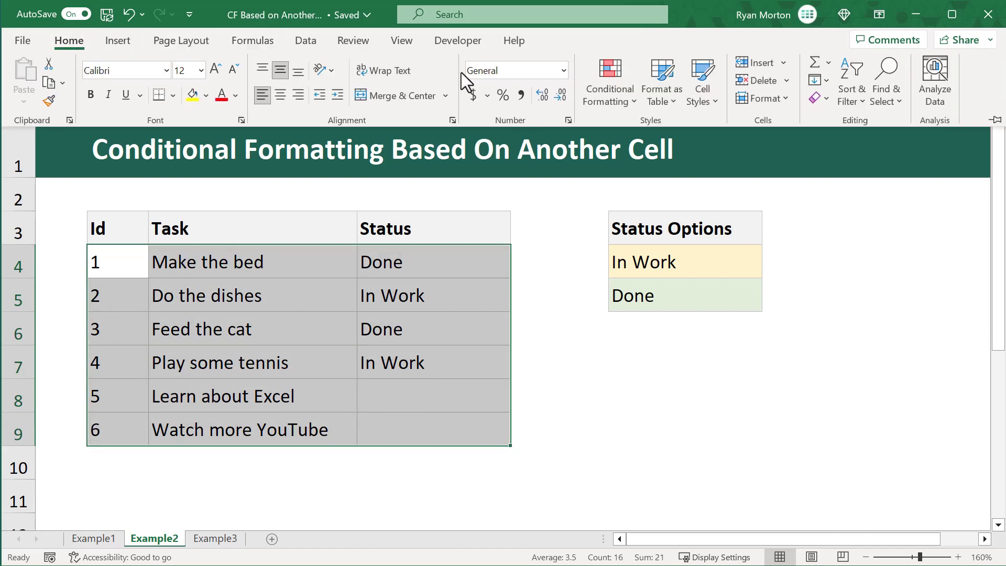
click(613, 88)
click(649, 316)
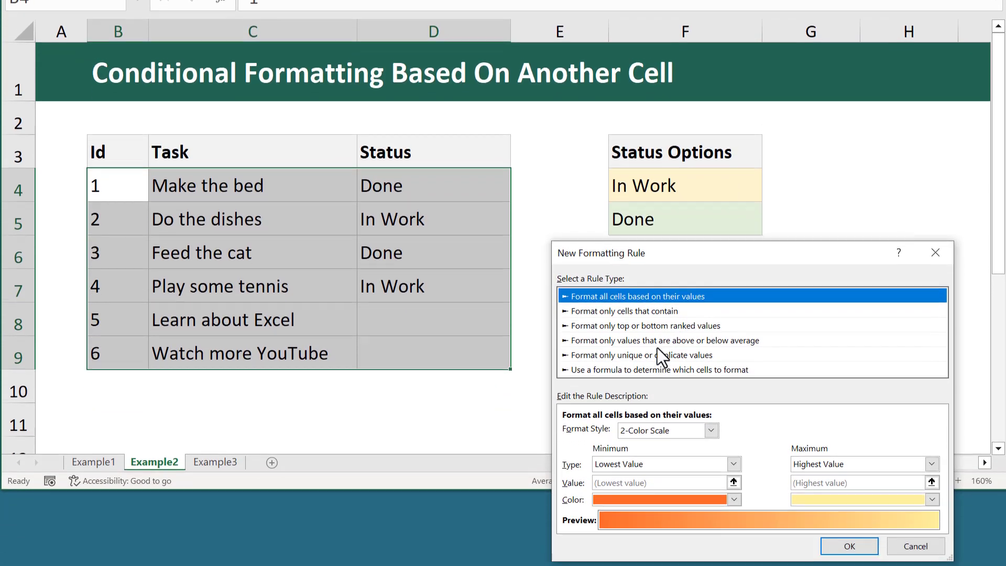
click(643, 368)
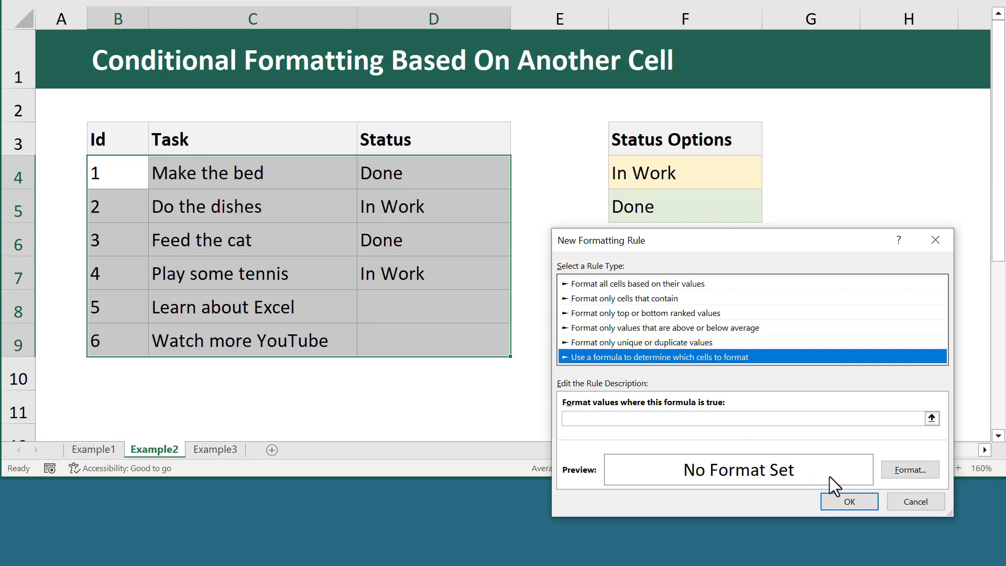
Set the new rule's format to a light green fill matching the Done status option.
click(899, 471)
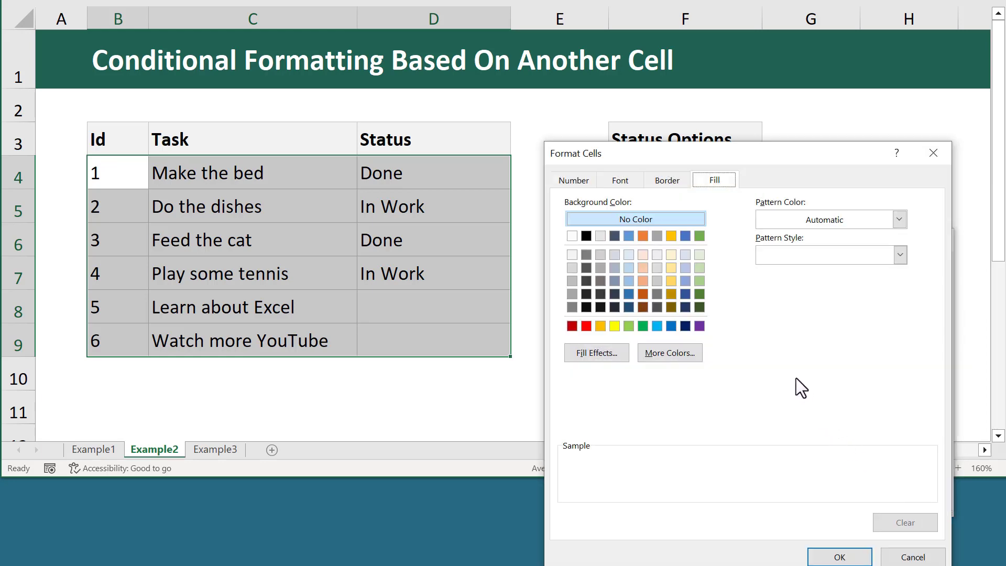
click(700, 254)
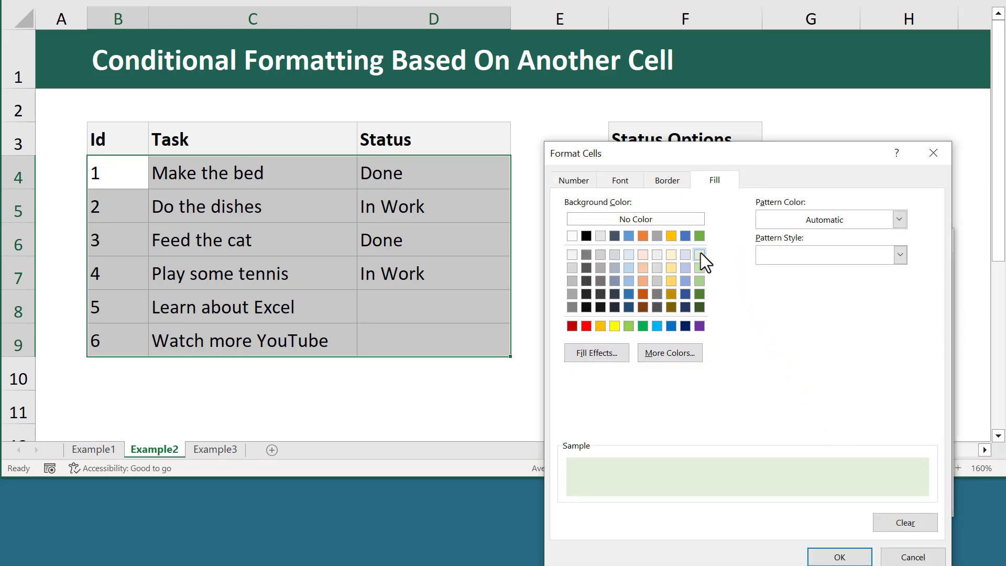
click(816, 557)
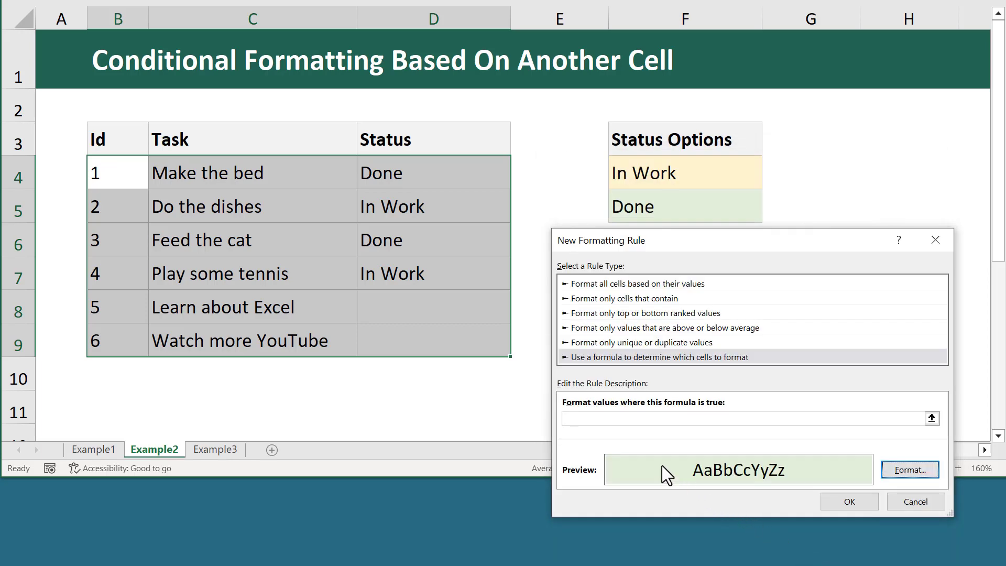
Enter the rule formula =$D$4=$F$5, comparing the first task's status with the Done option.
click(624, 419)
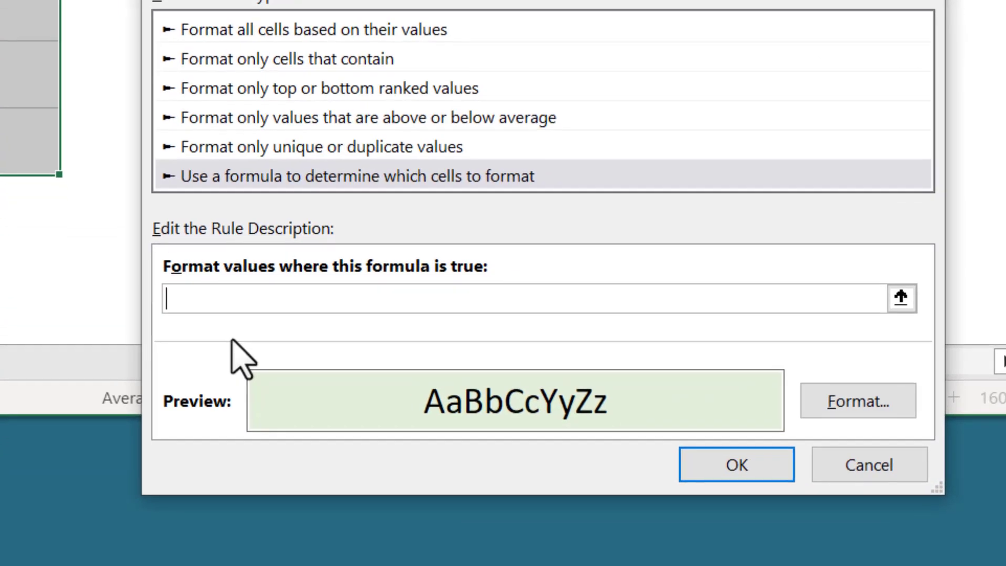
text(=)
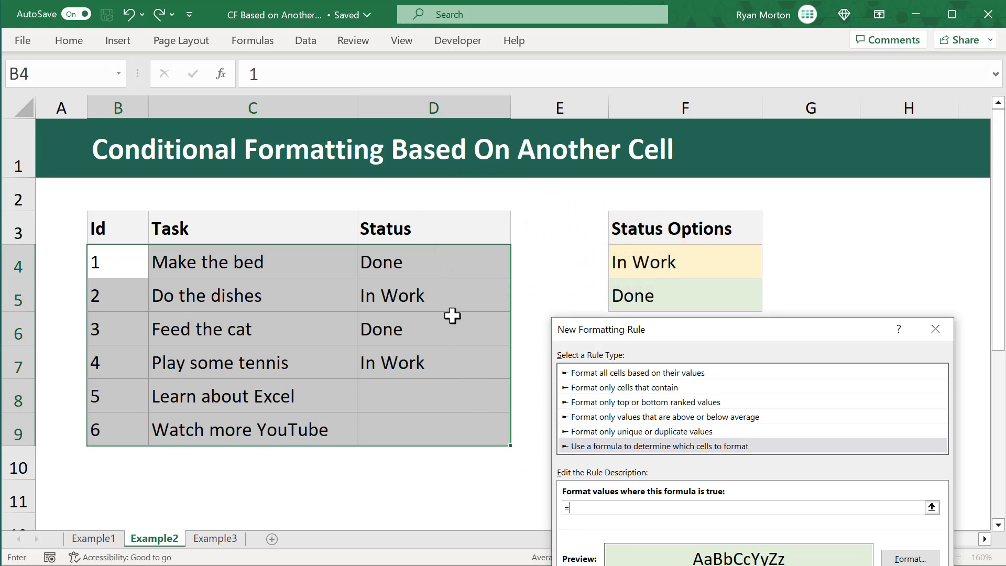
click(454, 264)
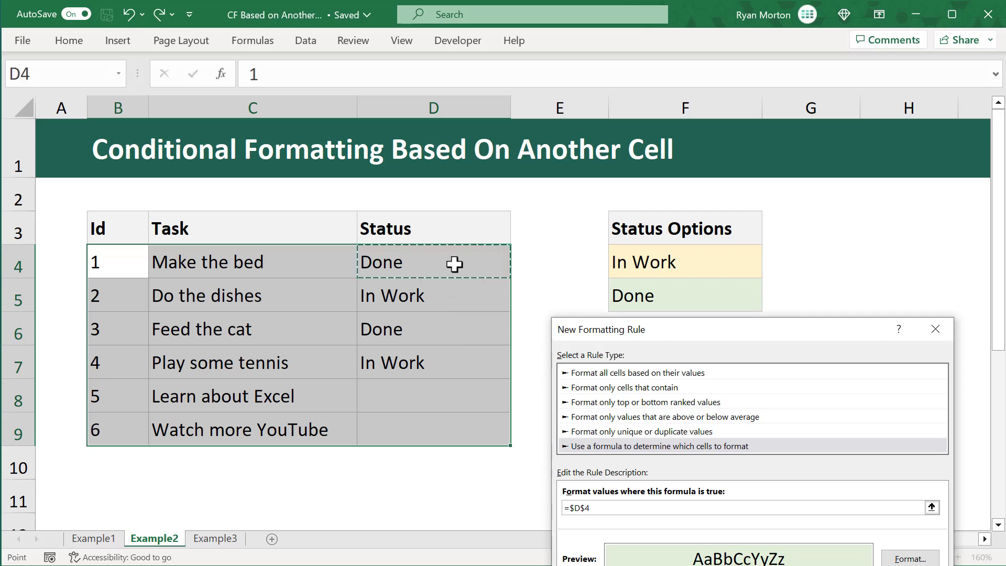
text(=)
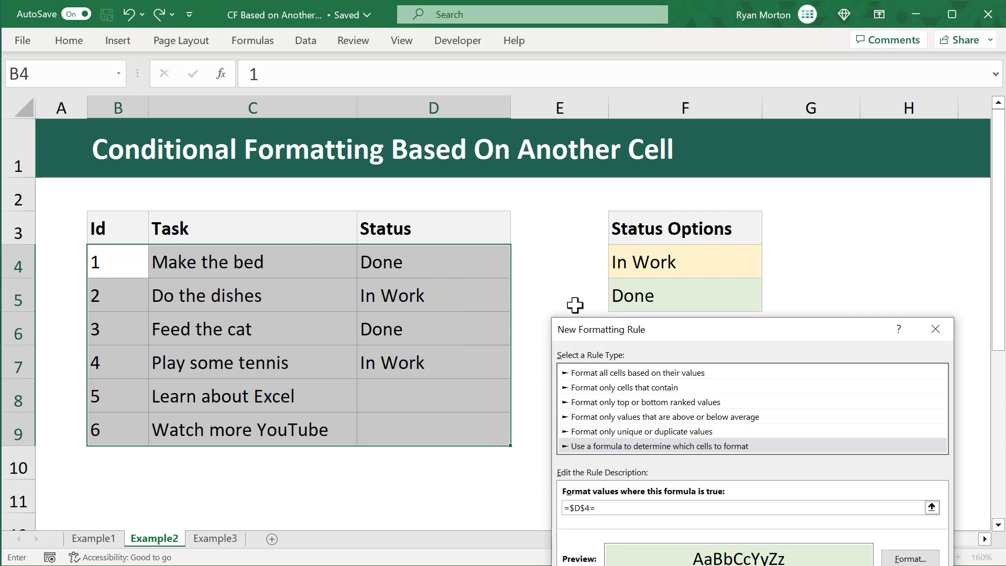
click(687, 294)
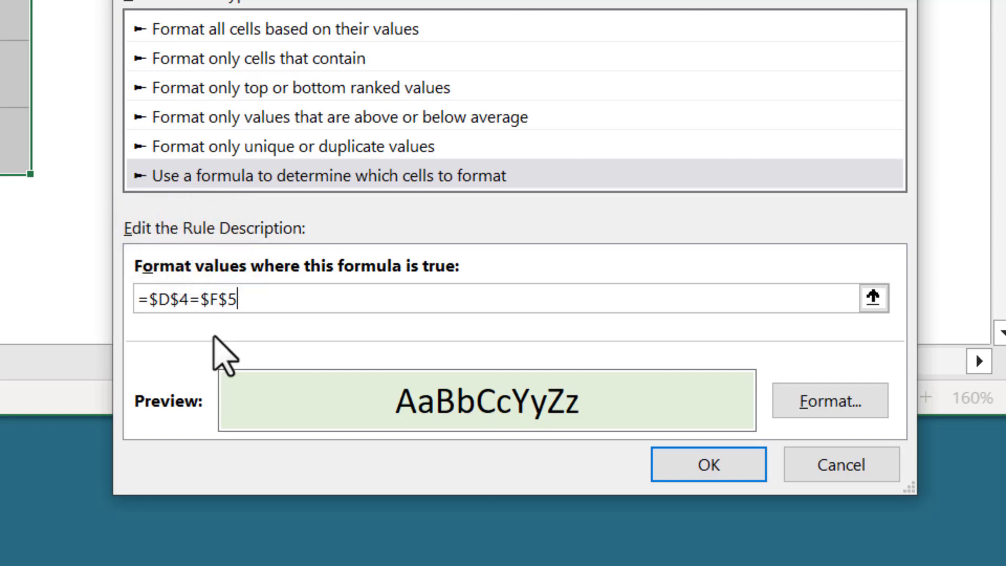
Make the row of the D4 reference relative so the formula reads =$D4=$F$5, and apply the rule to the table.
click(180, 299)
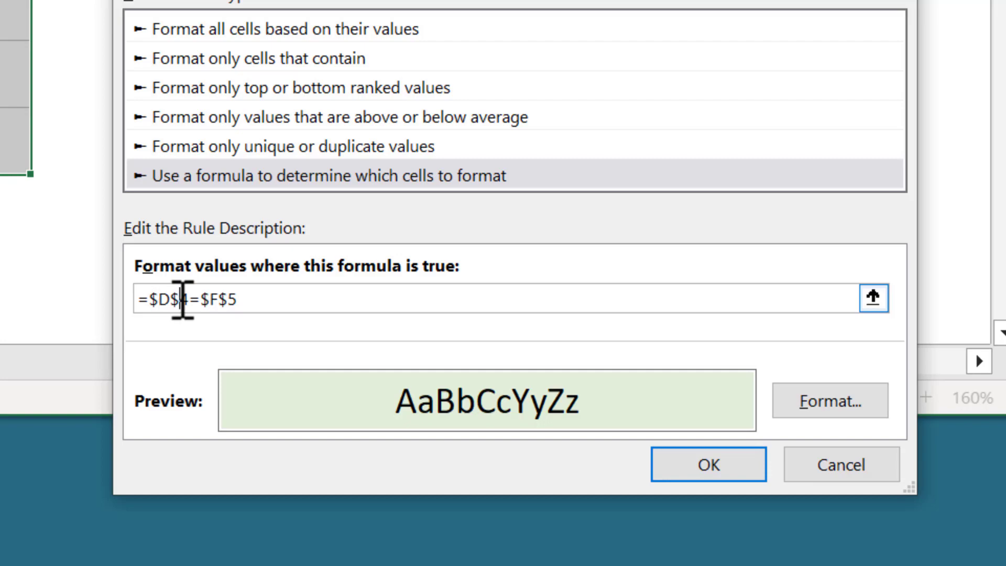
key(BackSpace)
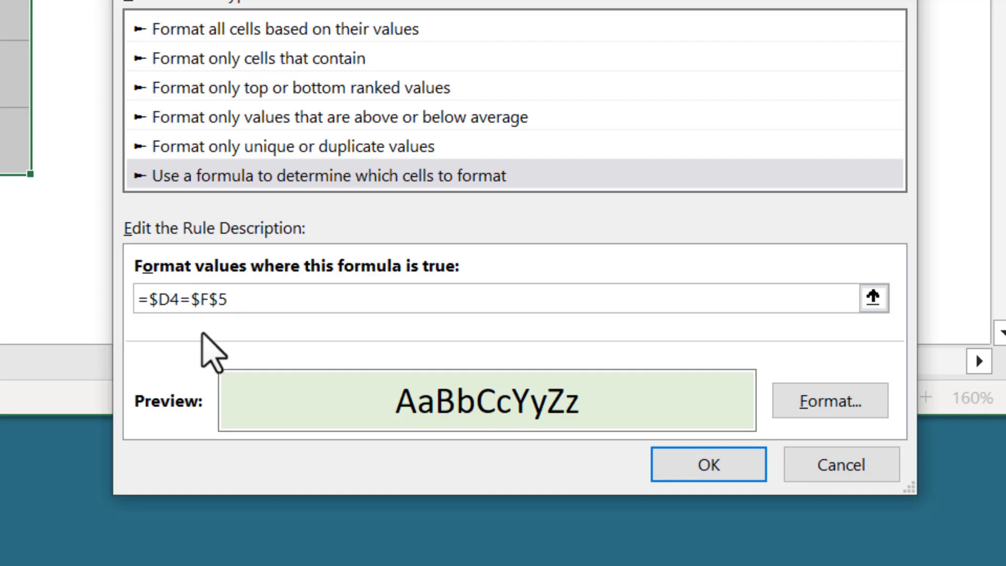
click(281, 302)
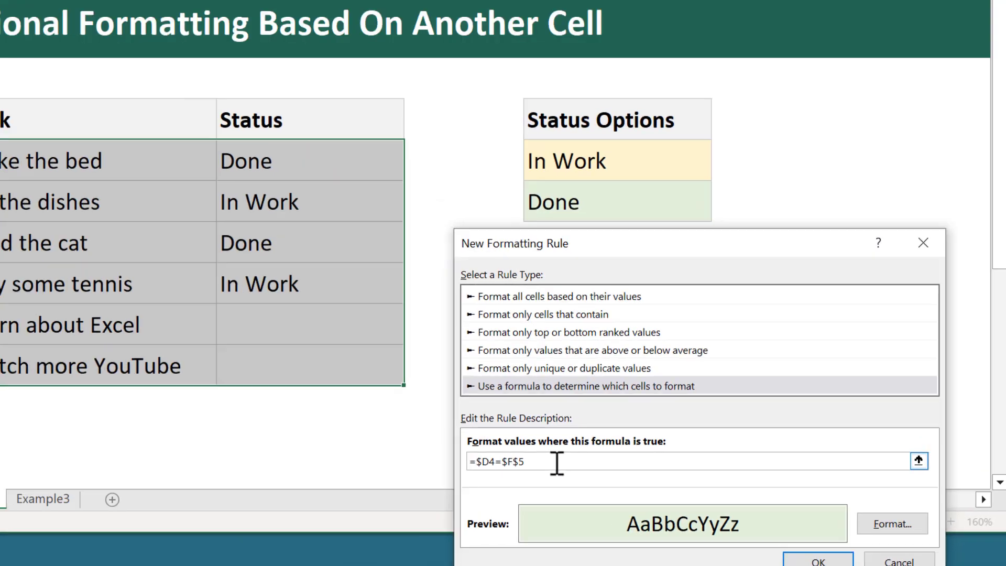
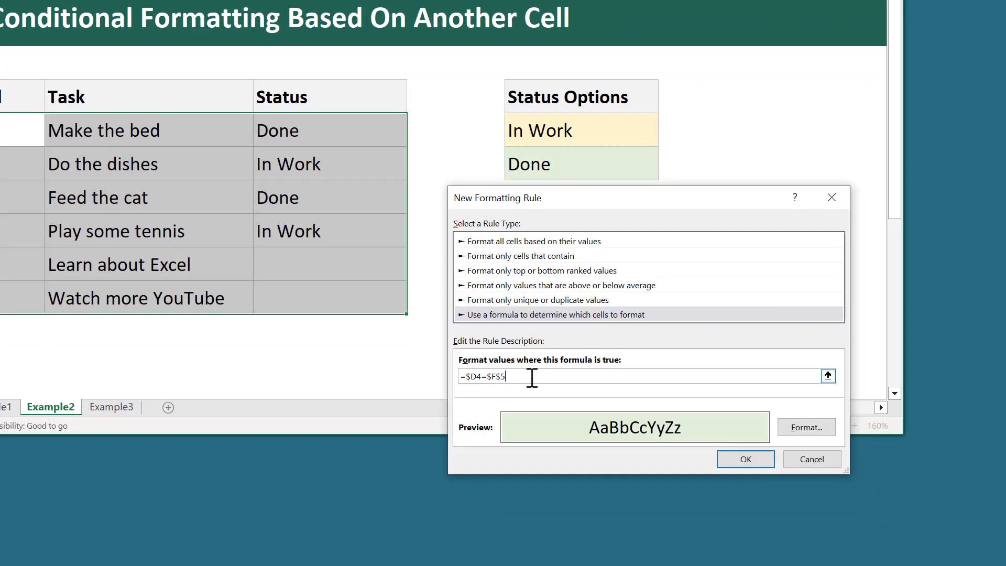
click(731, 460)
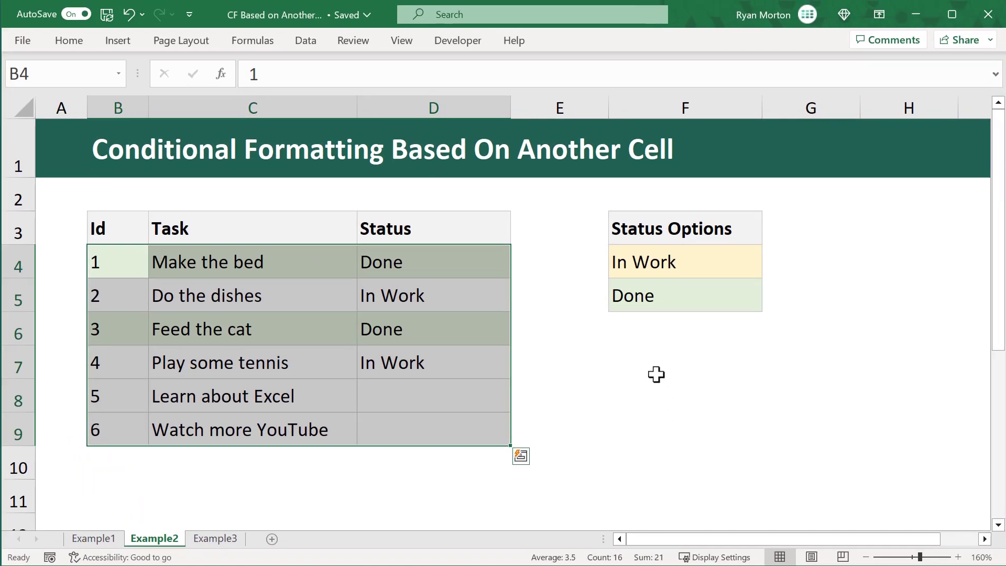
click(551, 232)
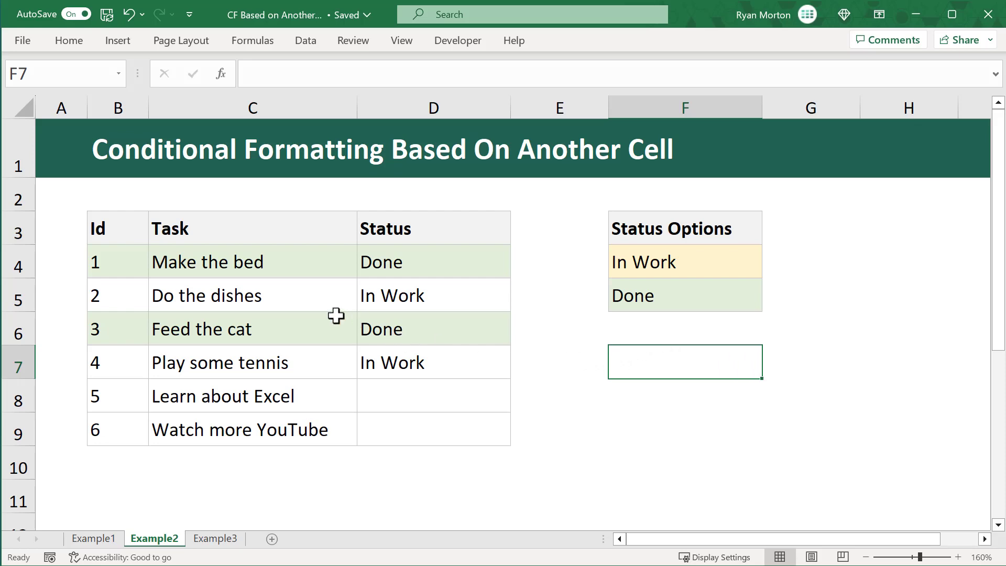
Start a second conditional formatting rule for B4:D9 that uses a formula to determine which cells to format.
drag(138, 261, 415, 419)
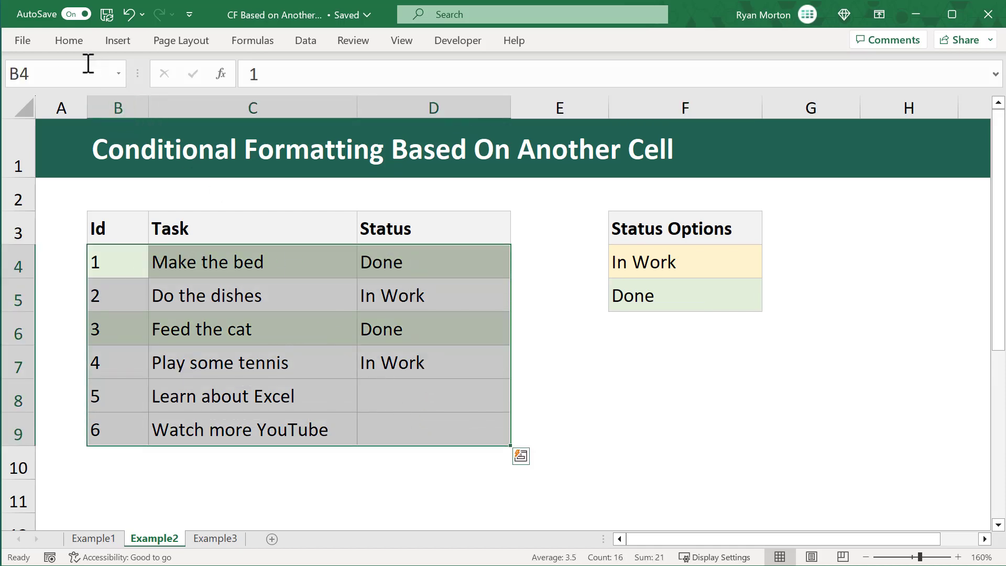
click(74, 43)
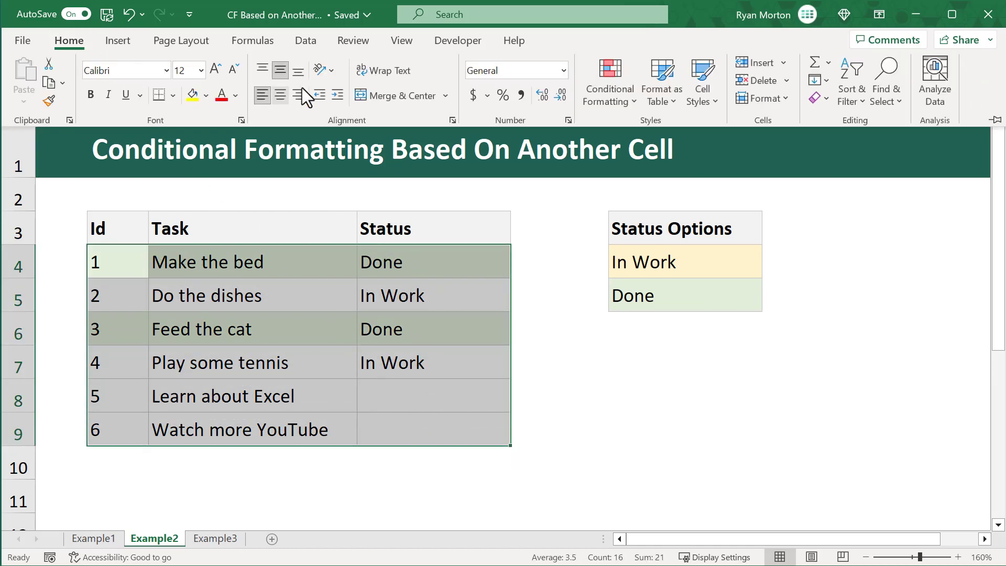
click(601, 85)
click(646, 320)
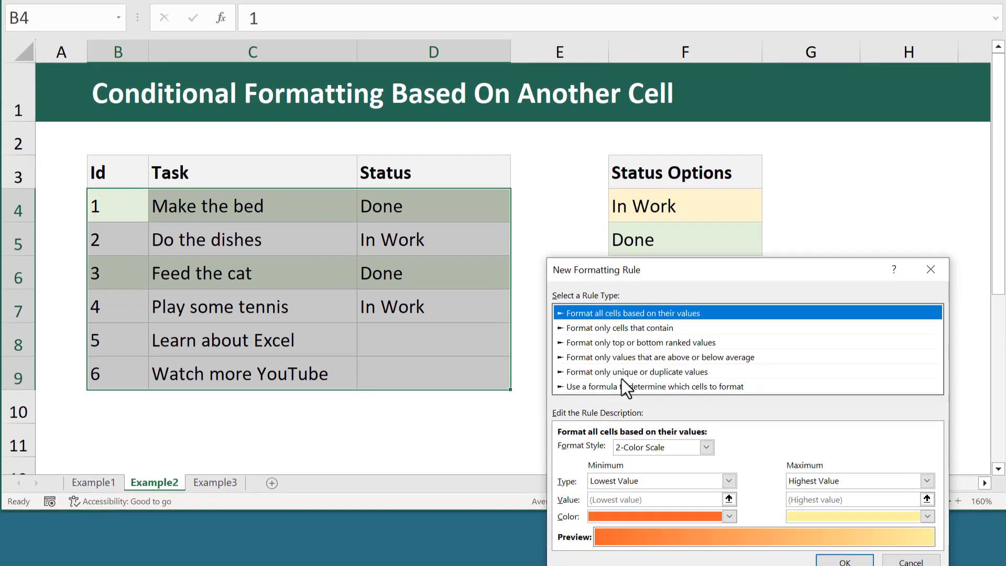
click(623, 385)
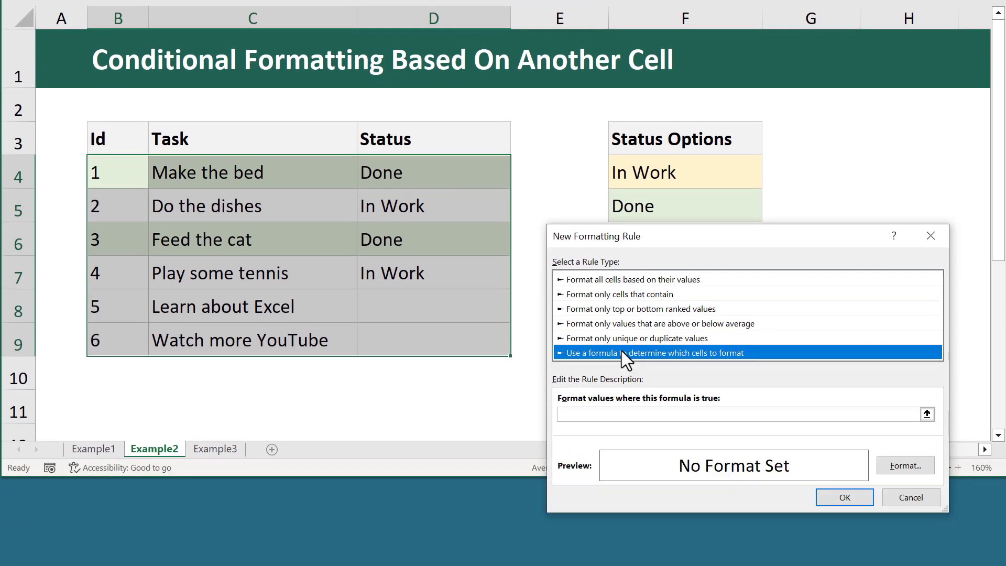
drag(693, 241, 694, 257)
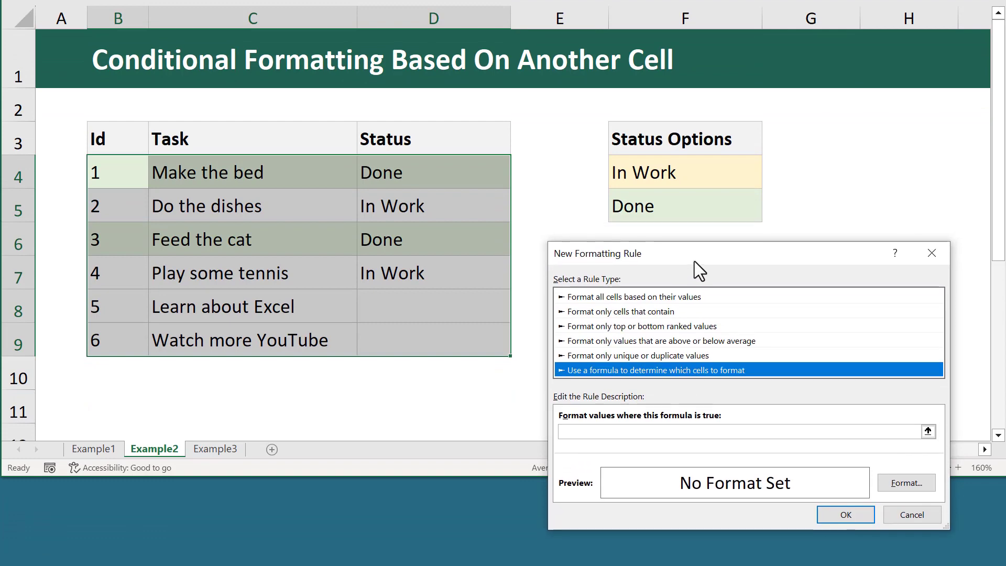
Enter the second rule's formula =$D4=$F$4, comparing each row's status with the In Work option.
click(611, 431)
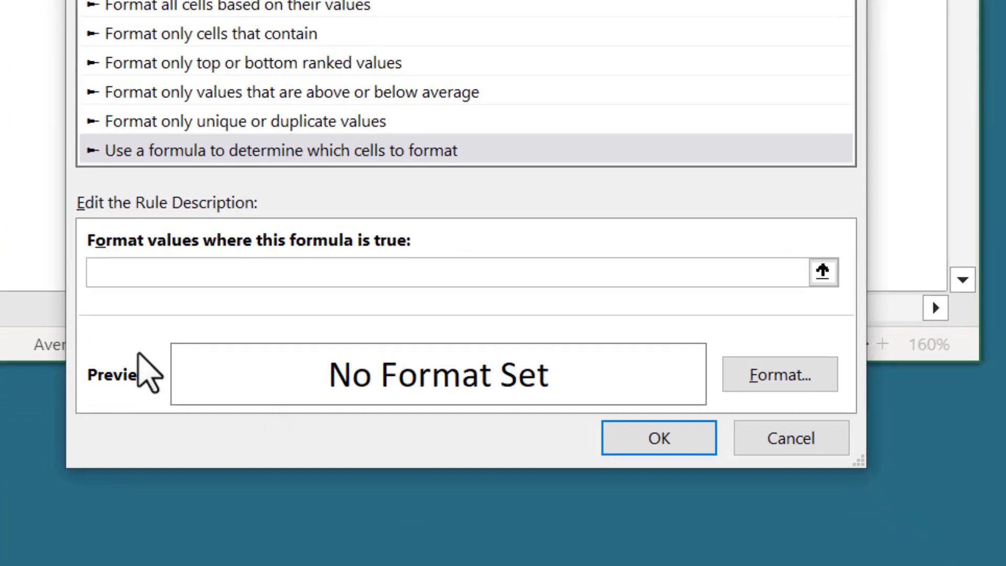
text(=)
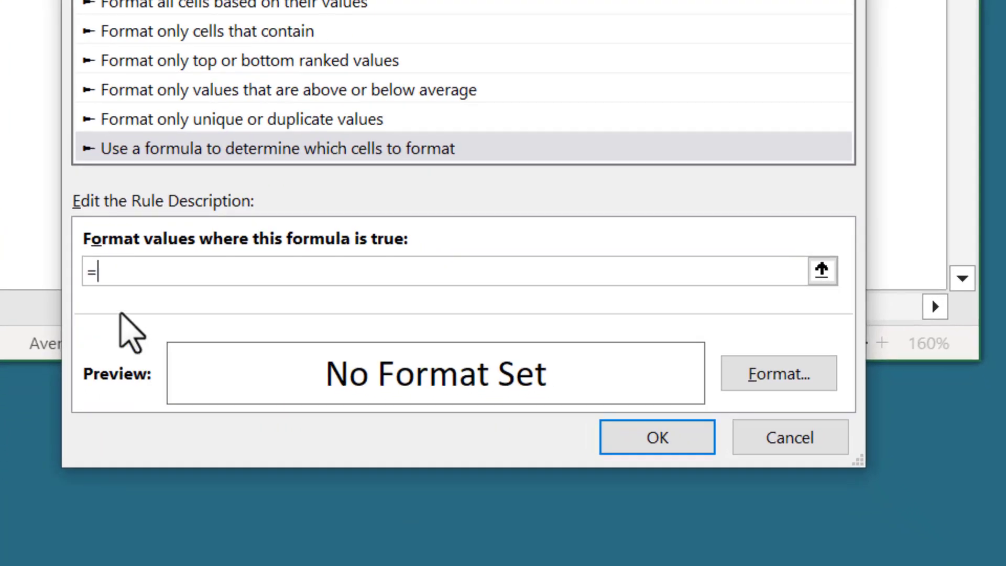
text($D4=)
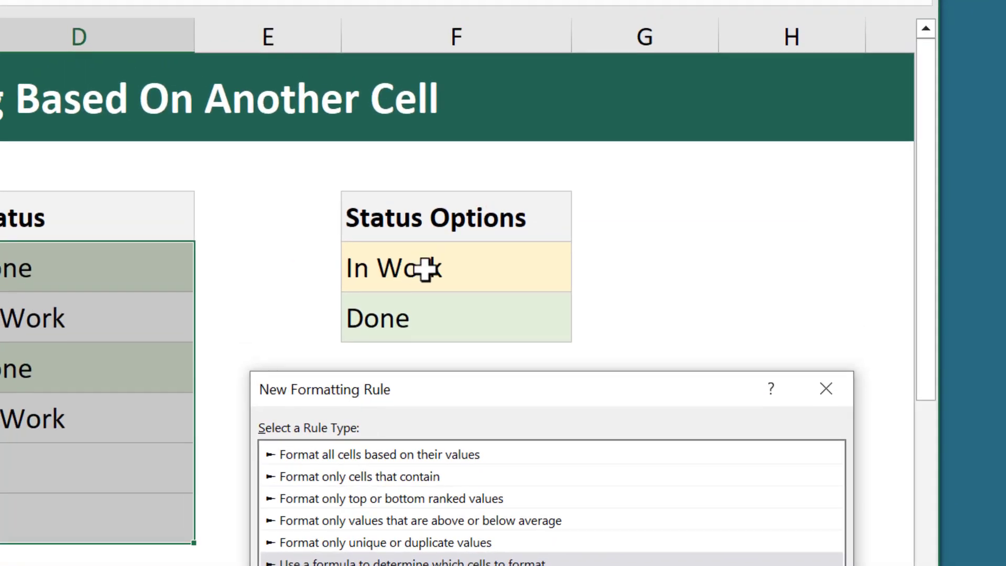
click(480, 270)
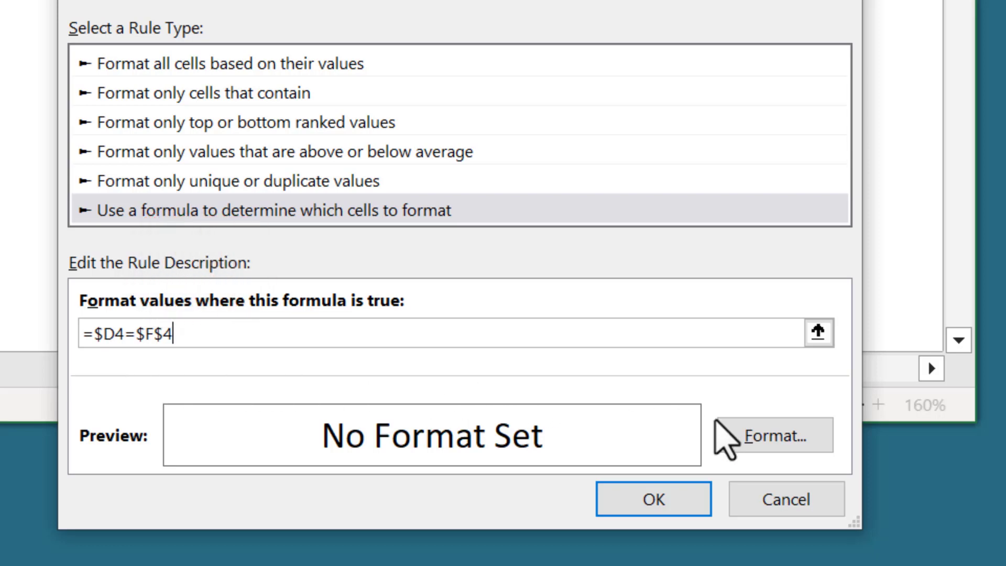
Give the In Work rule a light gold fill matching its status option and apply it to the table.
click(740, 441)
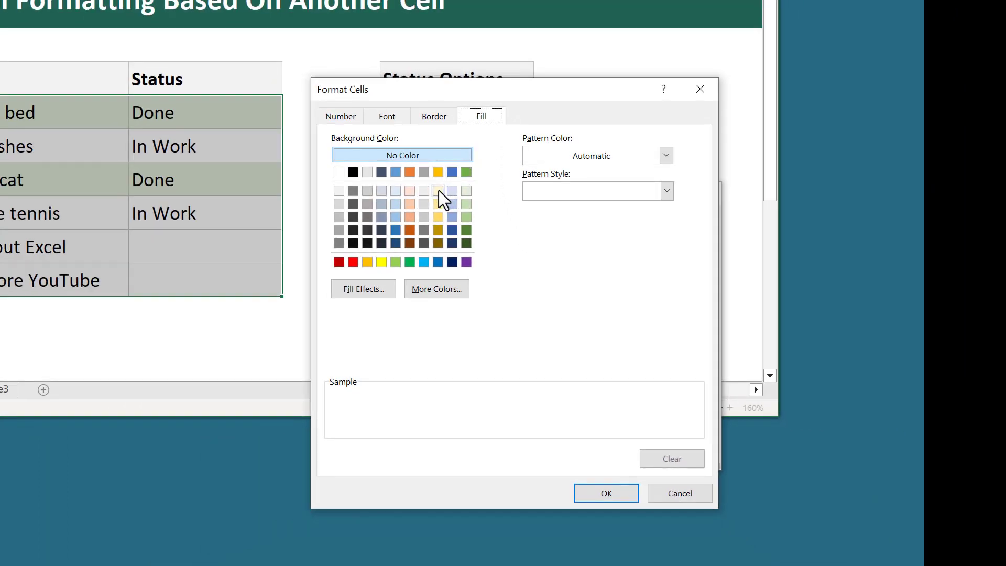
click(438, 191)
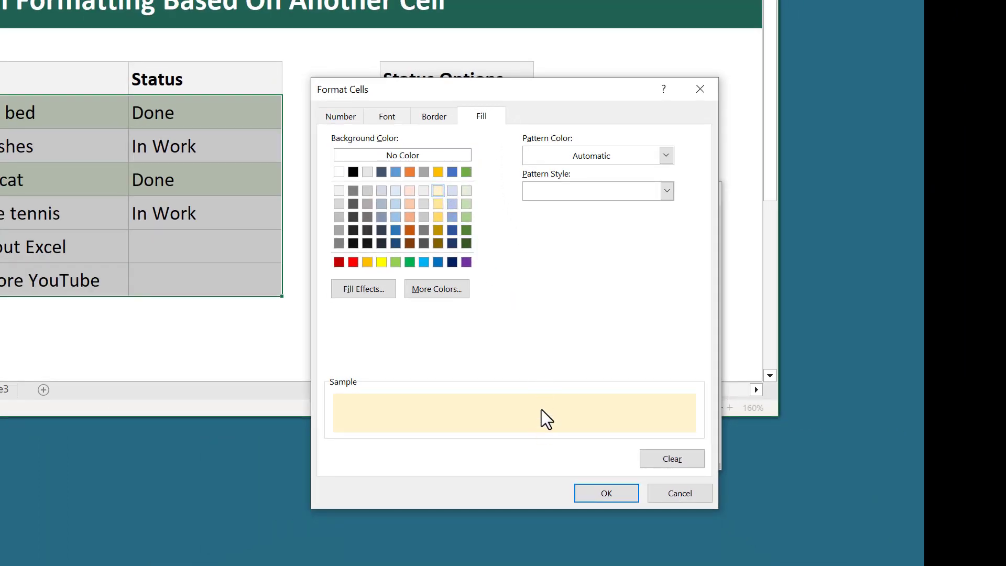
click(590, 495)
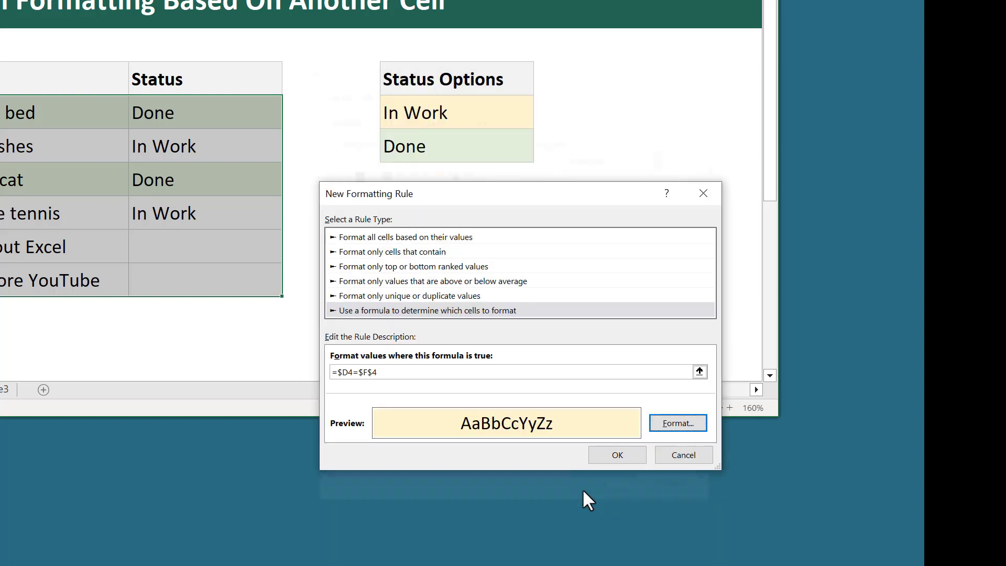
click(611, 456)
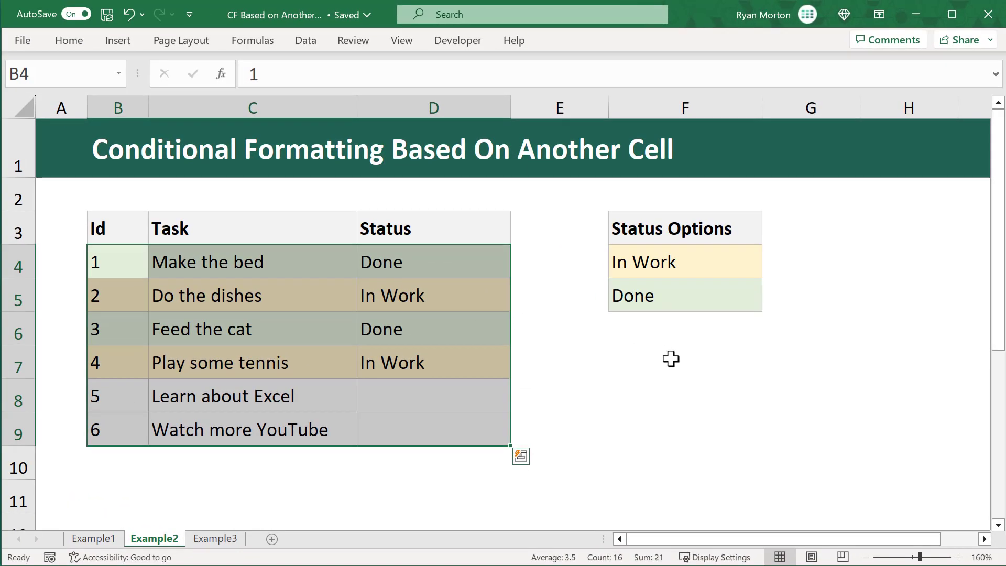
click(652, 347)
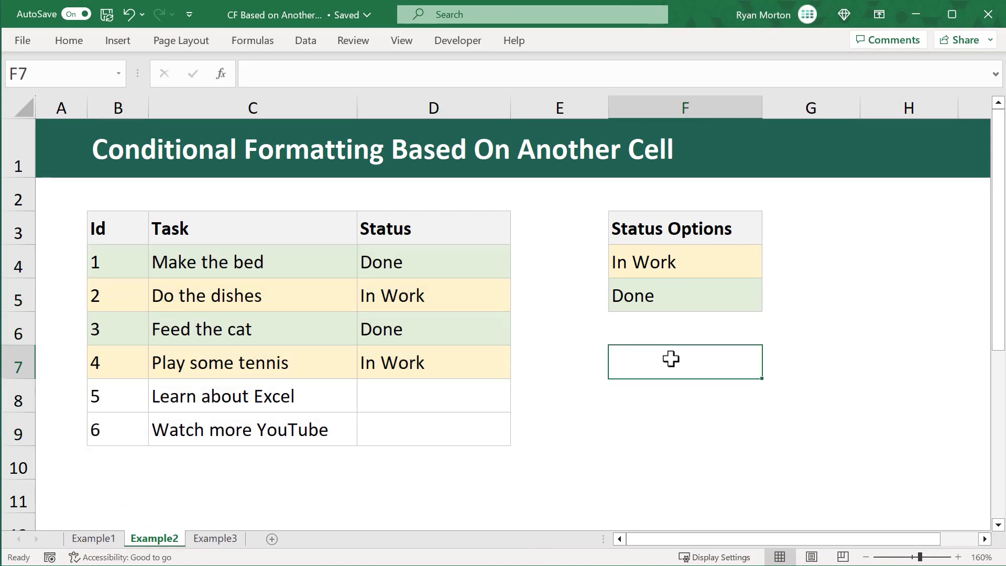
Set the status of Learn about Excel (D8) to In Work and of Watch more YouTube (D9) to Done.
click(488, 396)
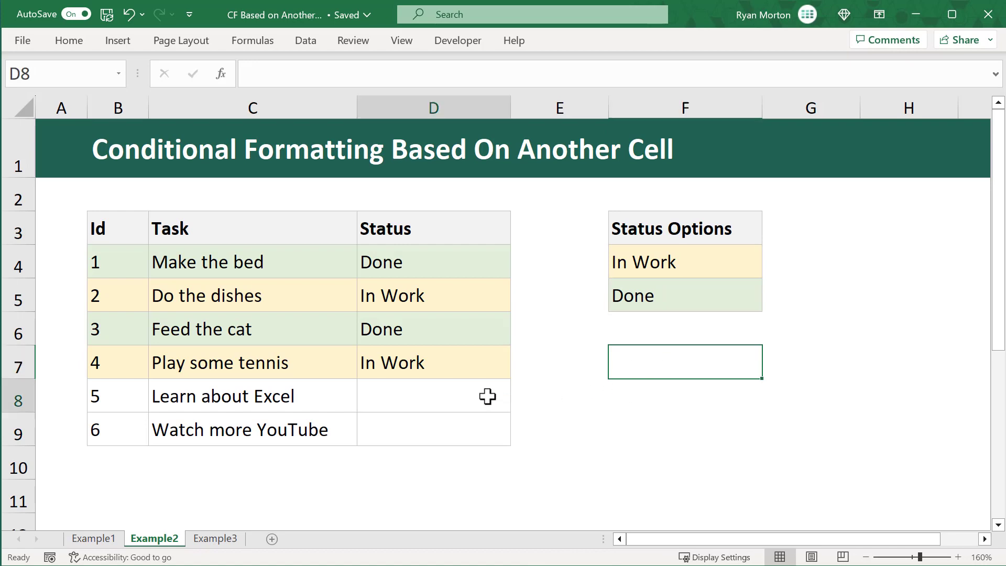
click(519, 406)
click(502, 420)
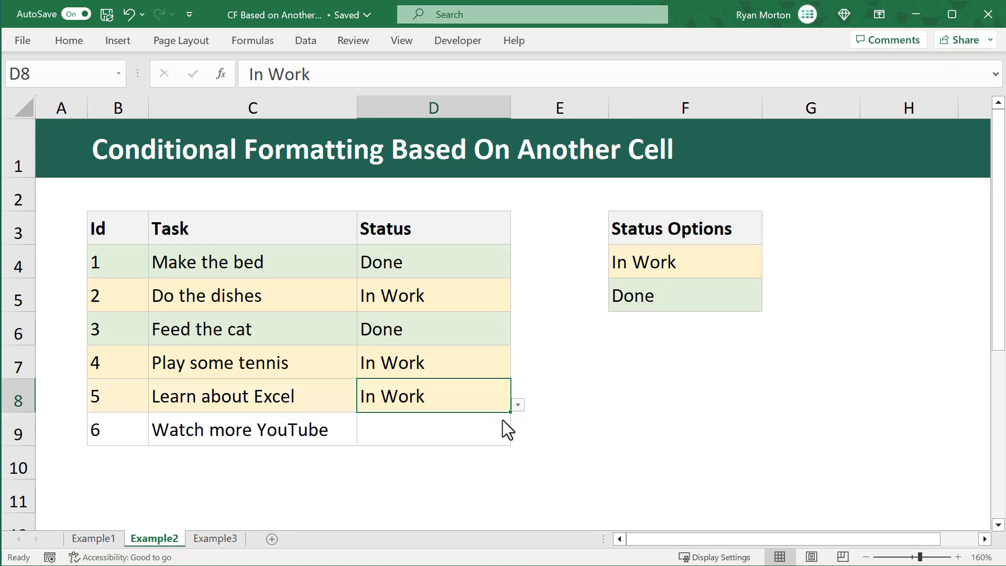
click(500, 420)
click(518, 438)
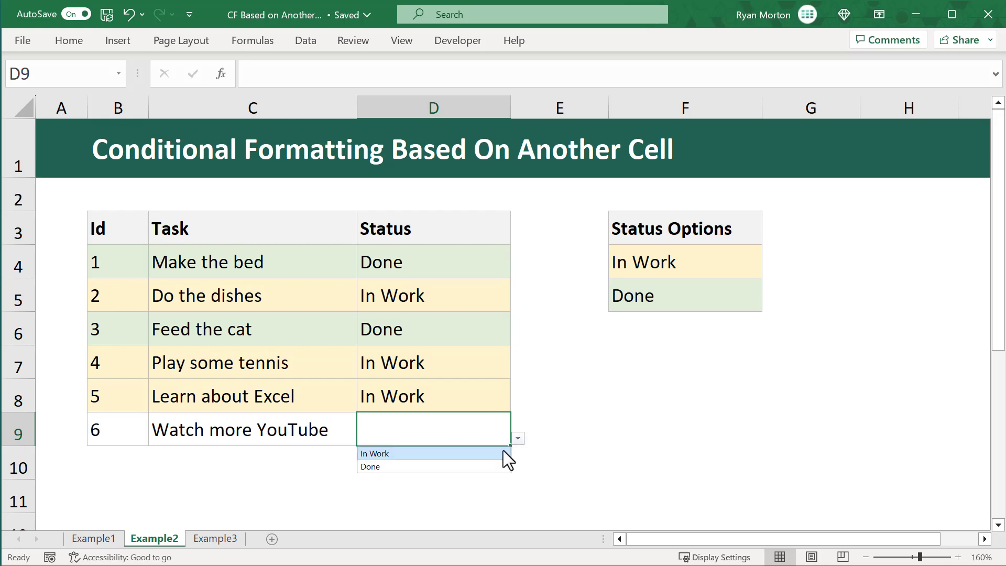
click(488, 462)
click(655, 427)
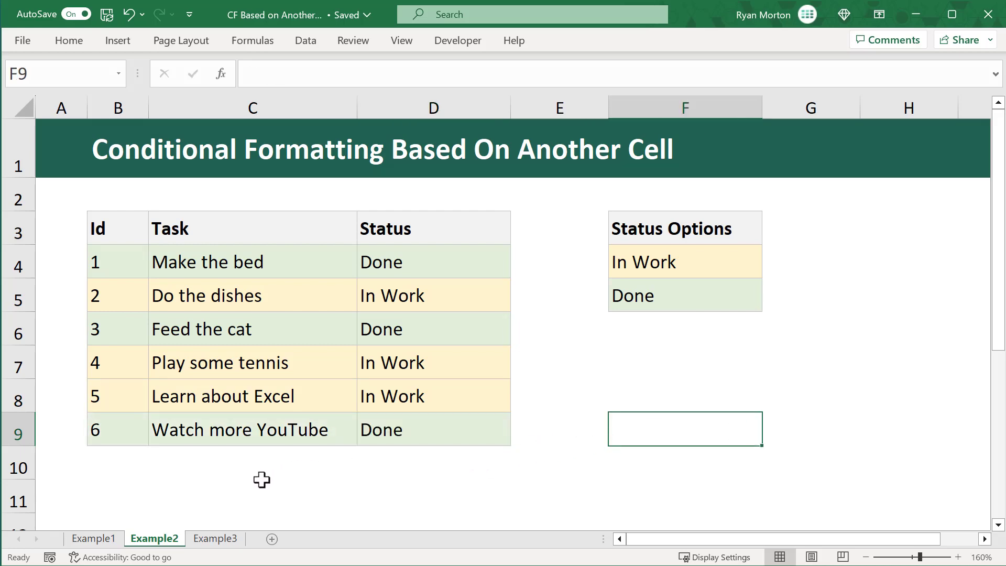
On the Example3 sheet, change the Student selection in J4 to the third student in the list.
click(235, 540)
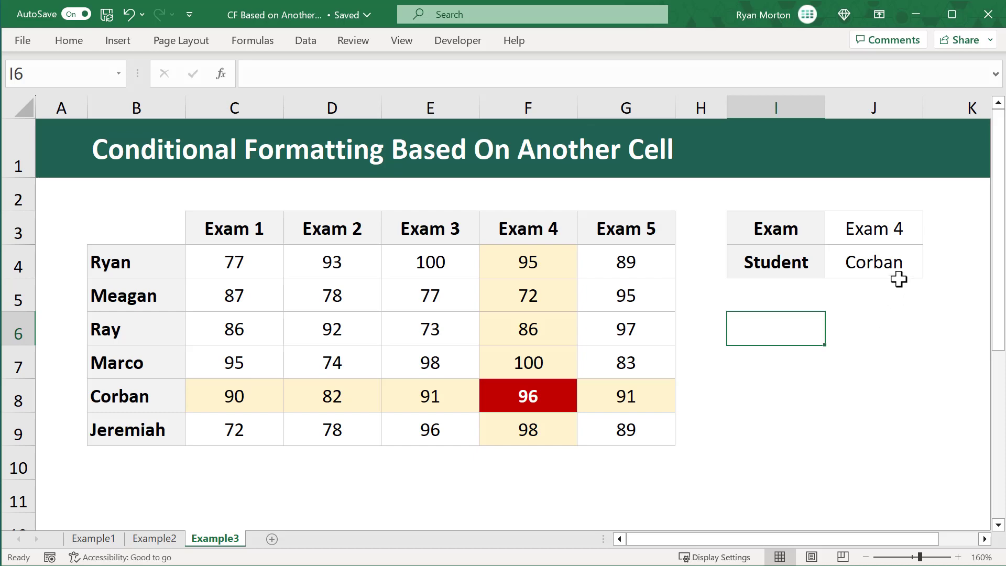
click(902, 262)
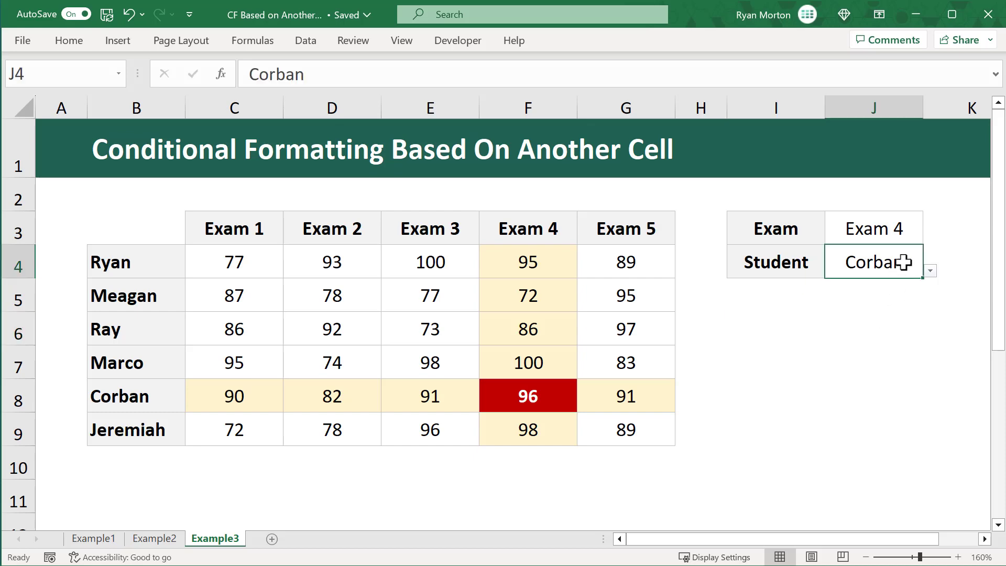
click(931, 271)
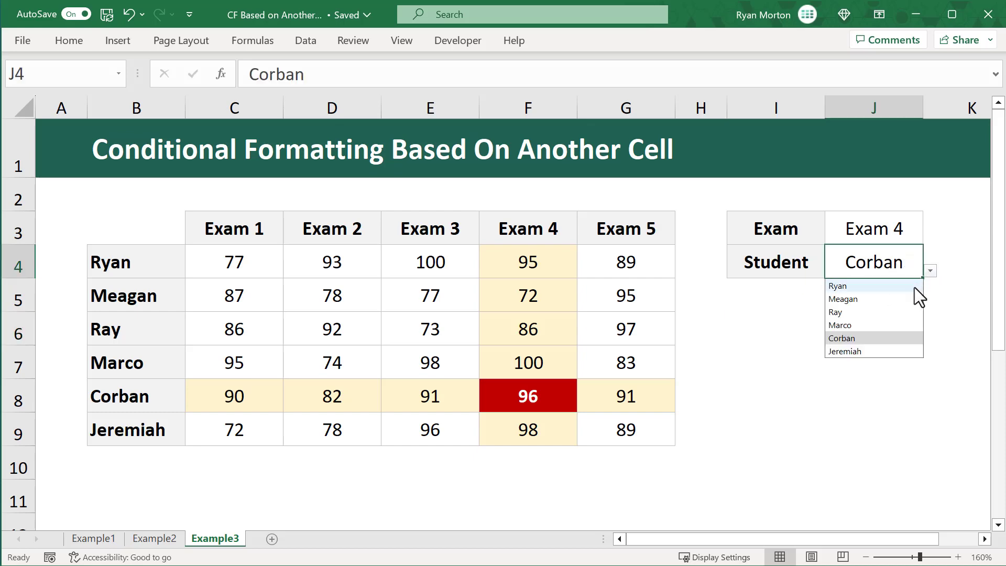
click(891, 312)
Switch the Exam selection in J3 to Exam 3 and after that to Exam 2, checking the highlighted column.
click(907, 228)
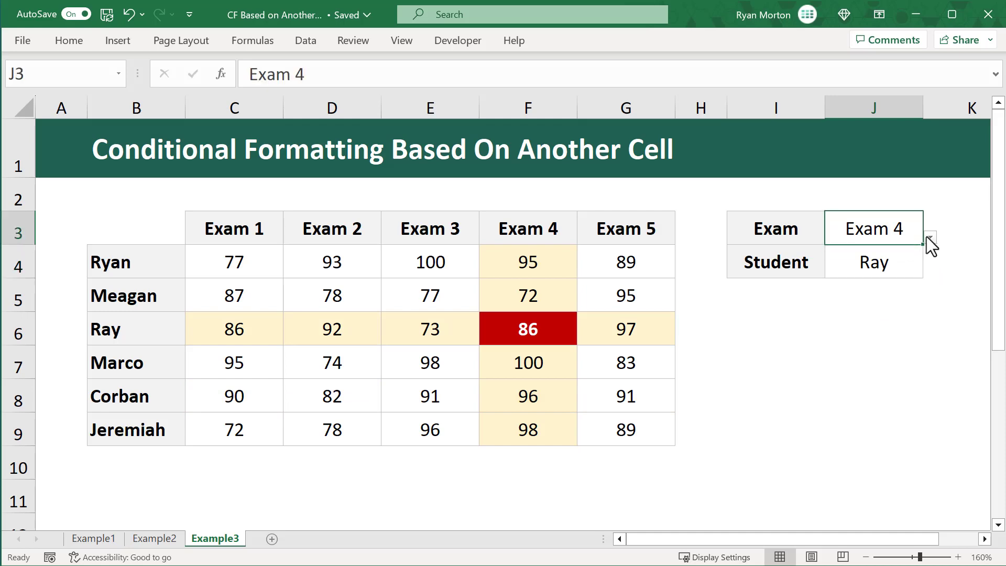
click(931, 237)
click(898, 276)
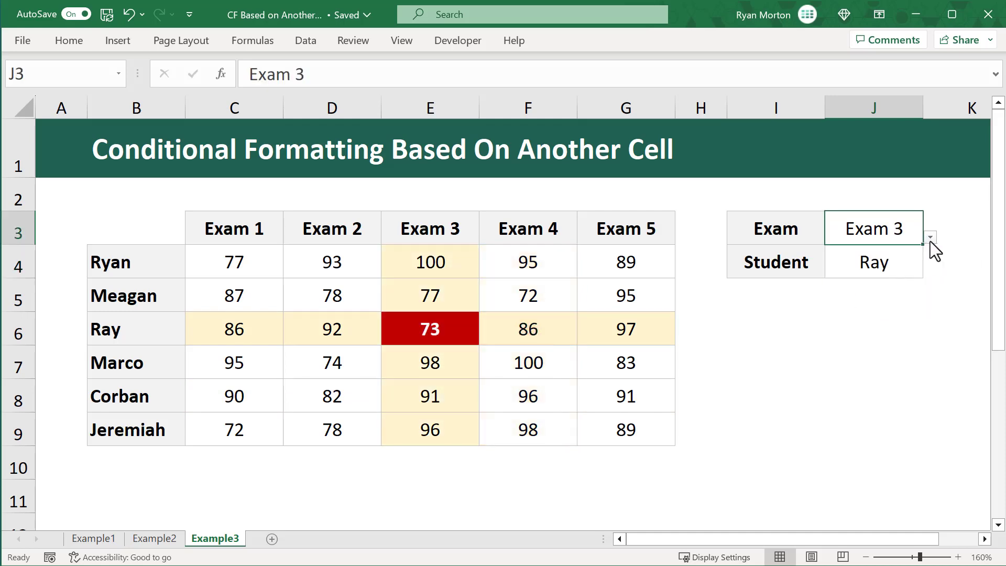
click(931, 238)
click(903, 264)
click(901, 264)
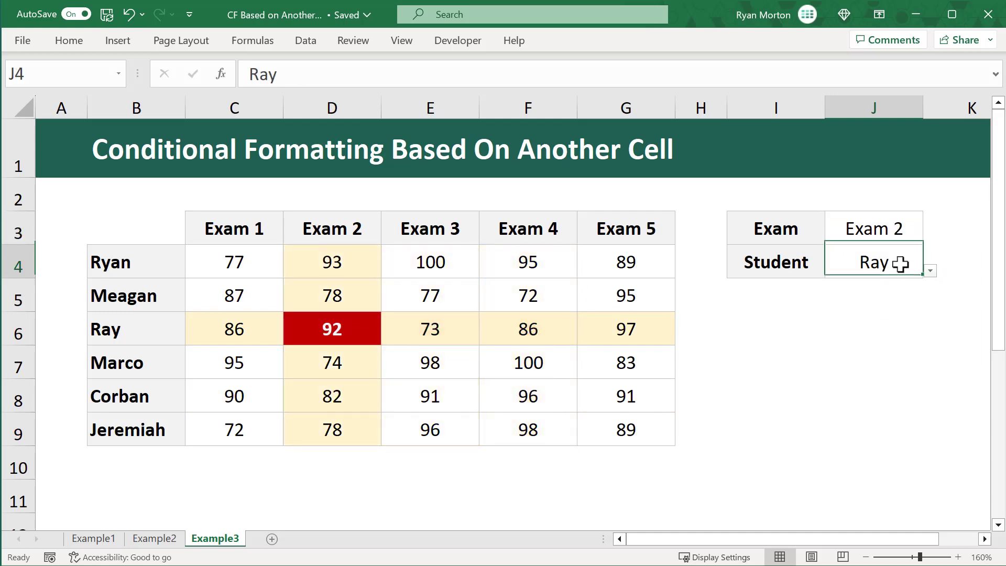
Switch the Student selection in J4 to another student and after that to the fifth student, checking the highlighted row.
click(928, 272)
click(907, 297)
click(930, 271)
click(891, 333)
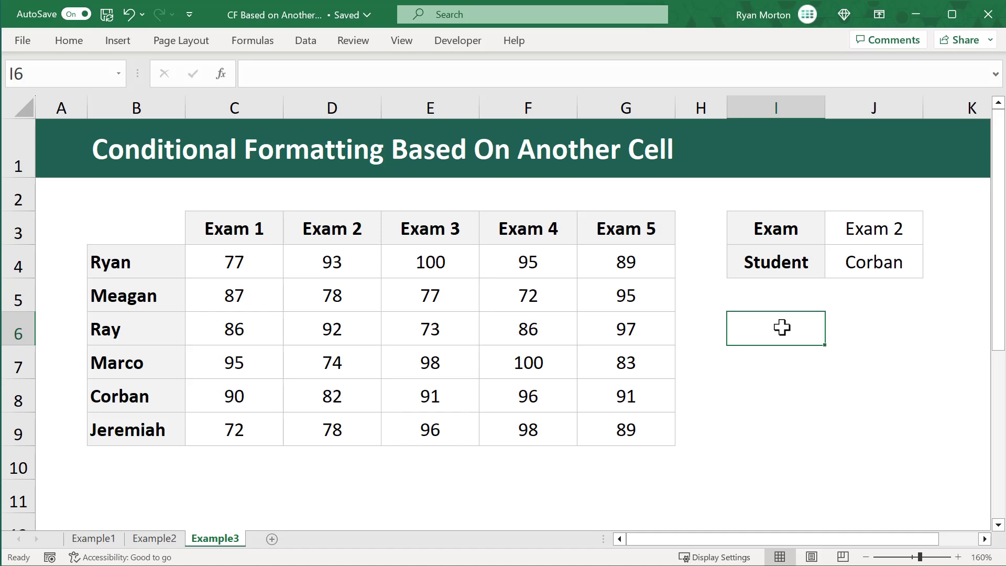
Start a new formula-based conditional formatting rule for the scores in C4:G9 with the formula =$B$4=$J$4.
drag(265, 263, 632, 431)
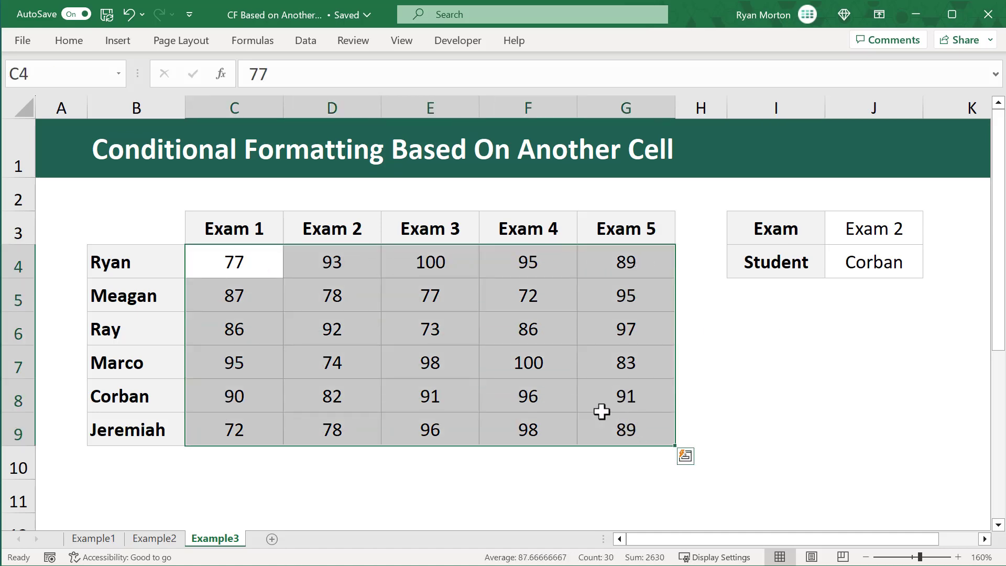
click(79, 42)
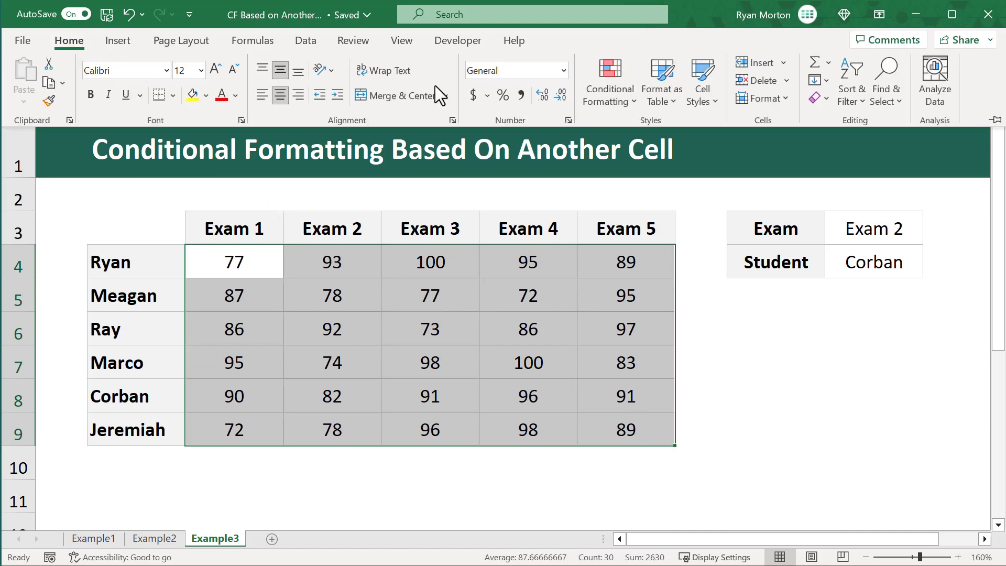
click(605, 87)
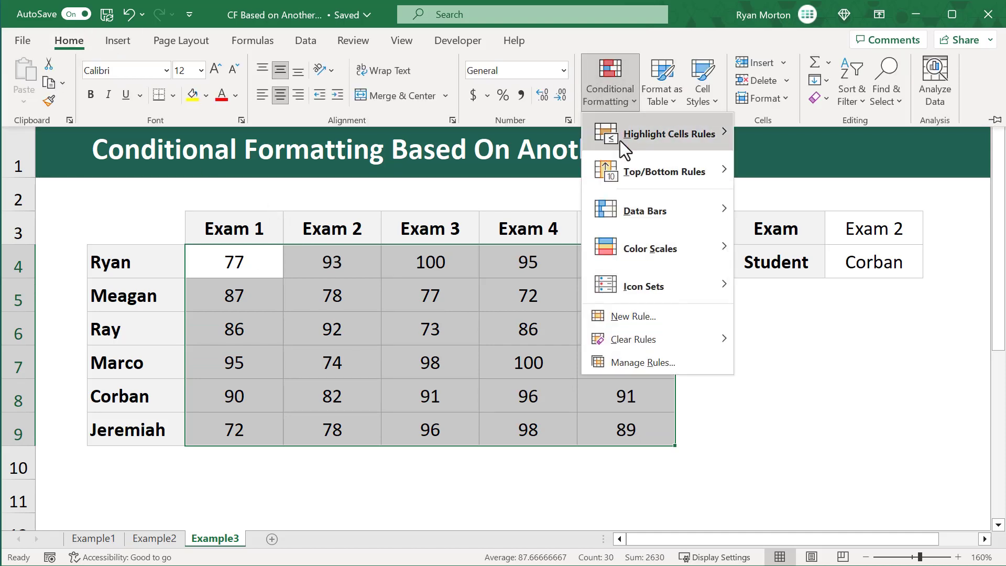
click(629, 317)
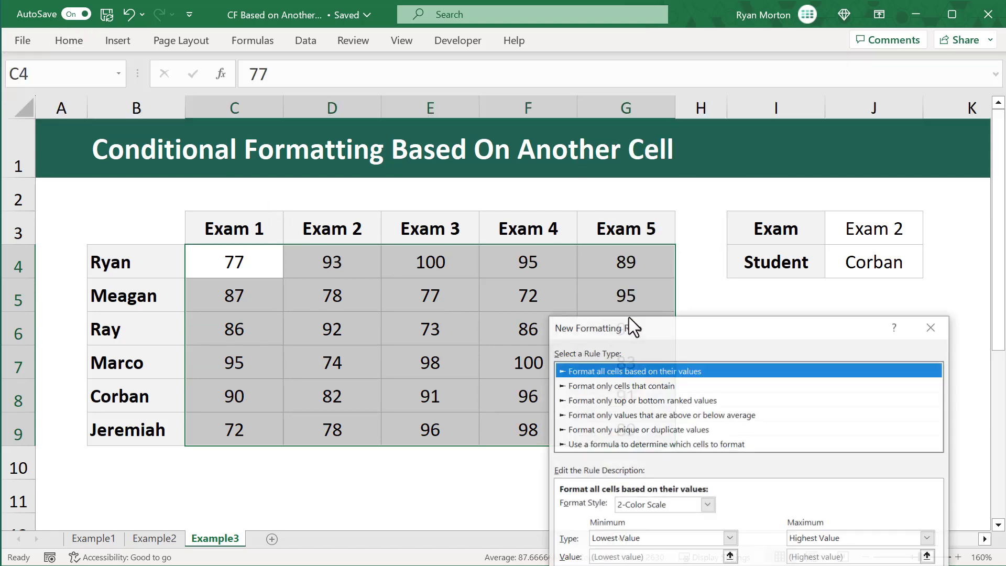
click(632, 445)
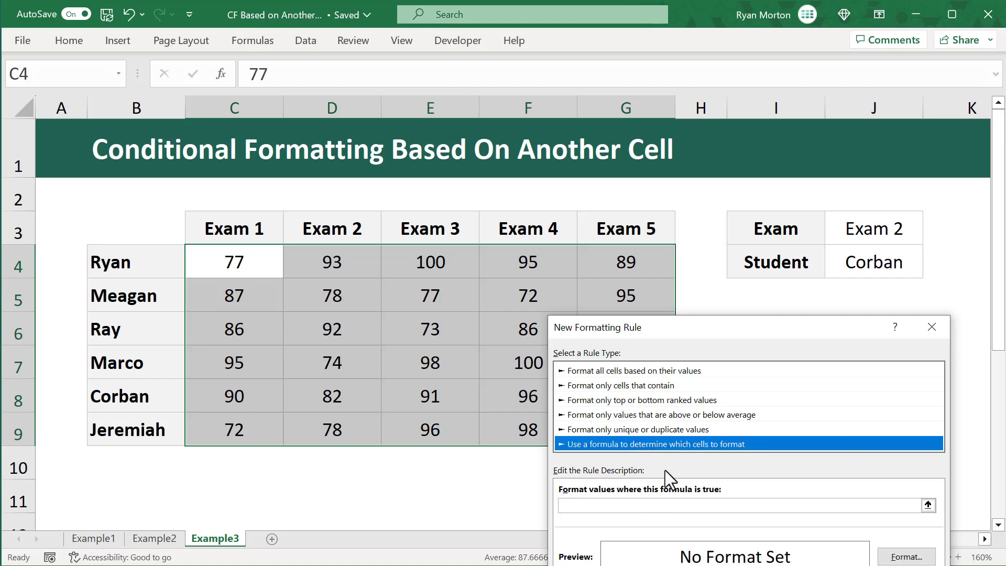
click(650, 506)
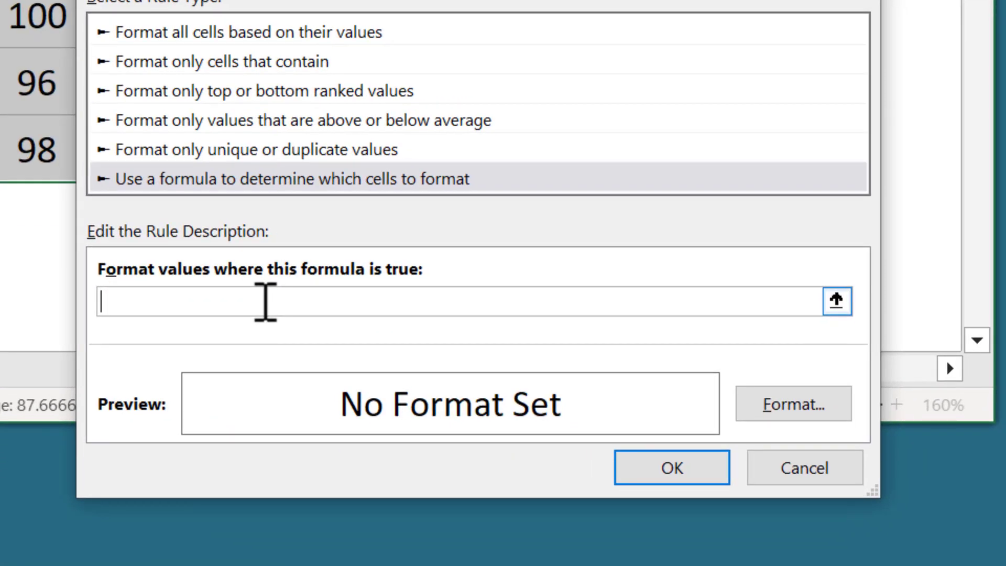
text(=)
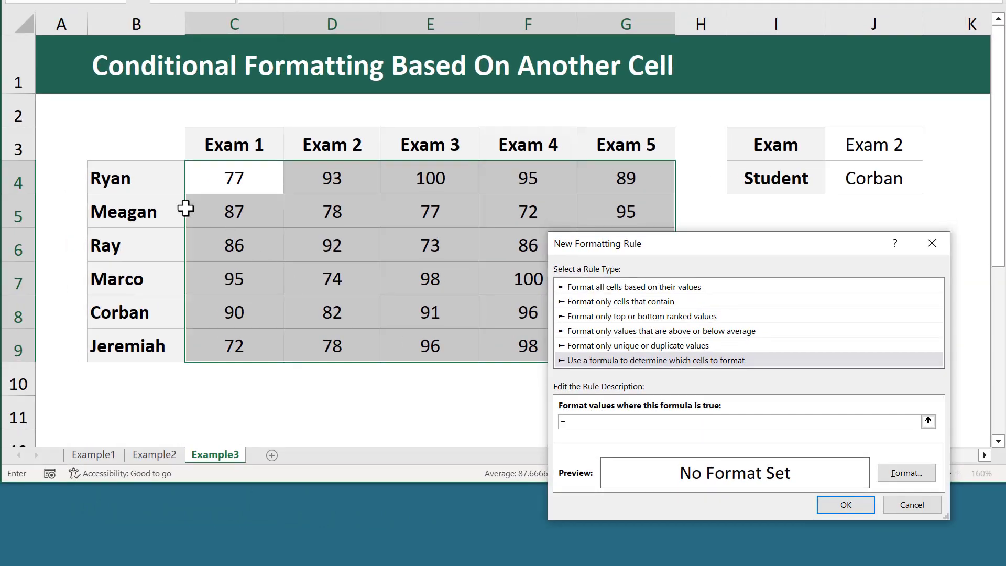
click(153, 186)
text(=)
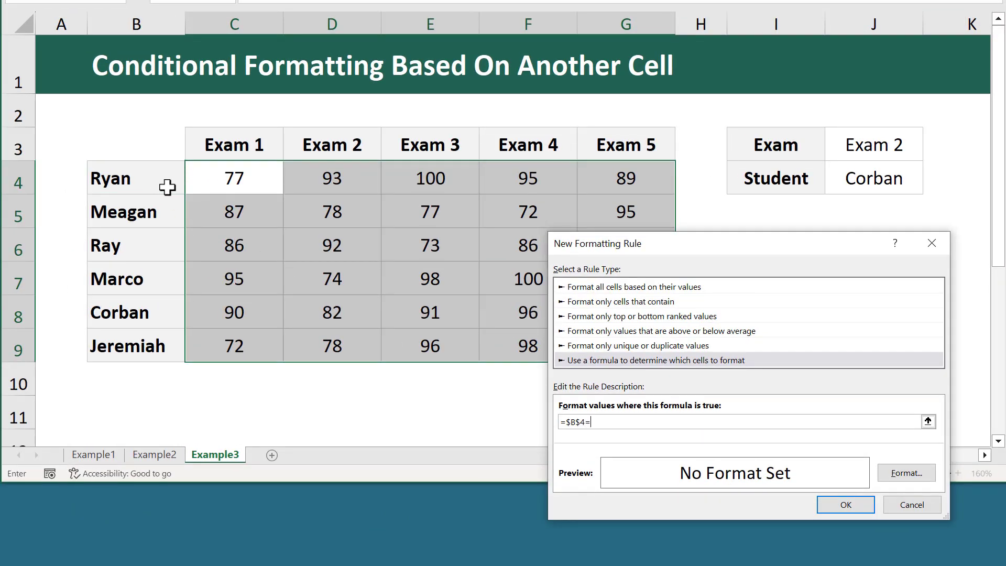
click(862, 179)
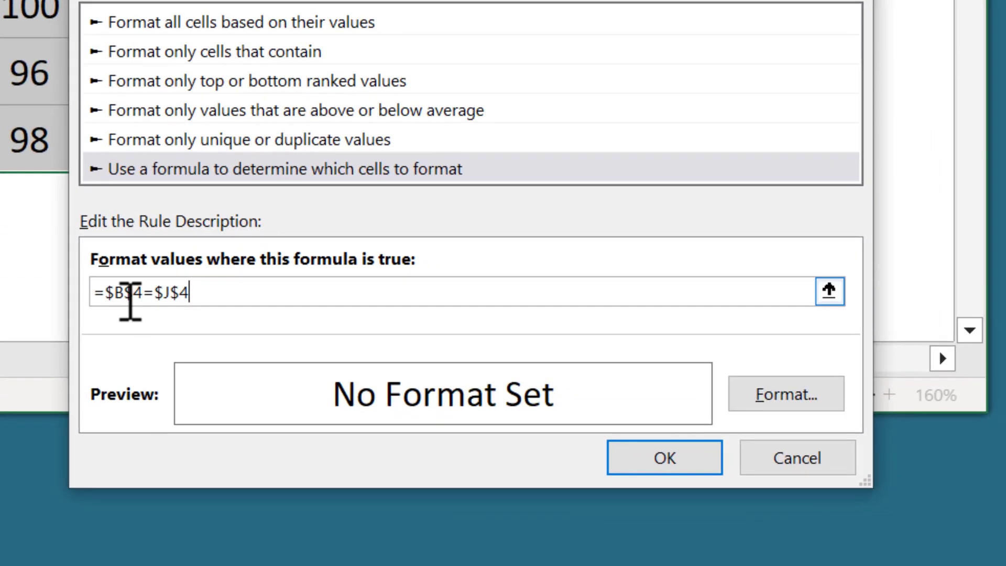
Make the row of the B4 reference relative so the rule's formula reads =$B4=$J$4.
click(256, 325)
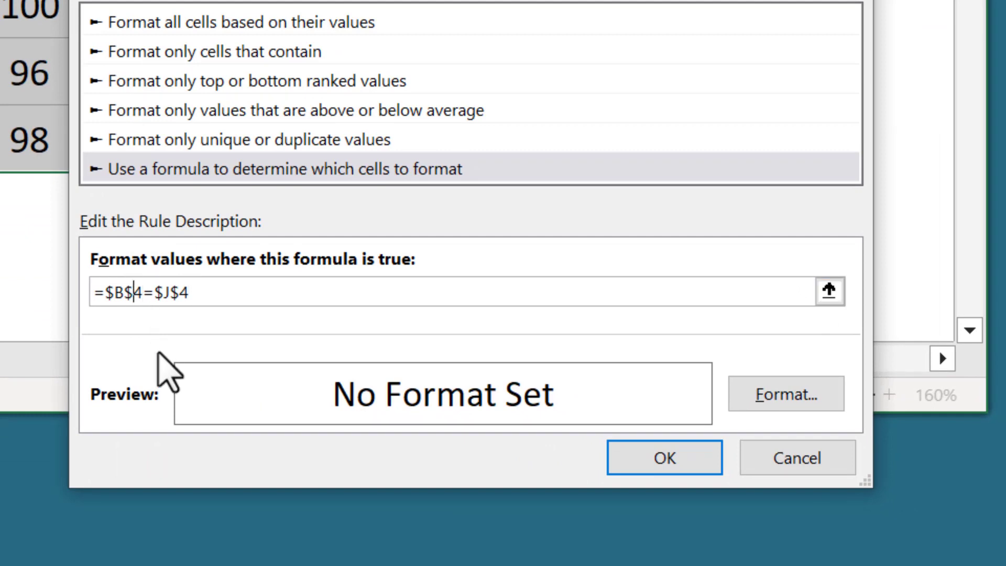
key(BackSpace)
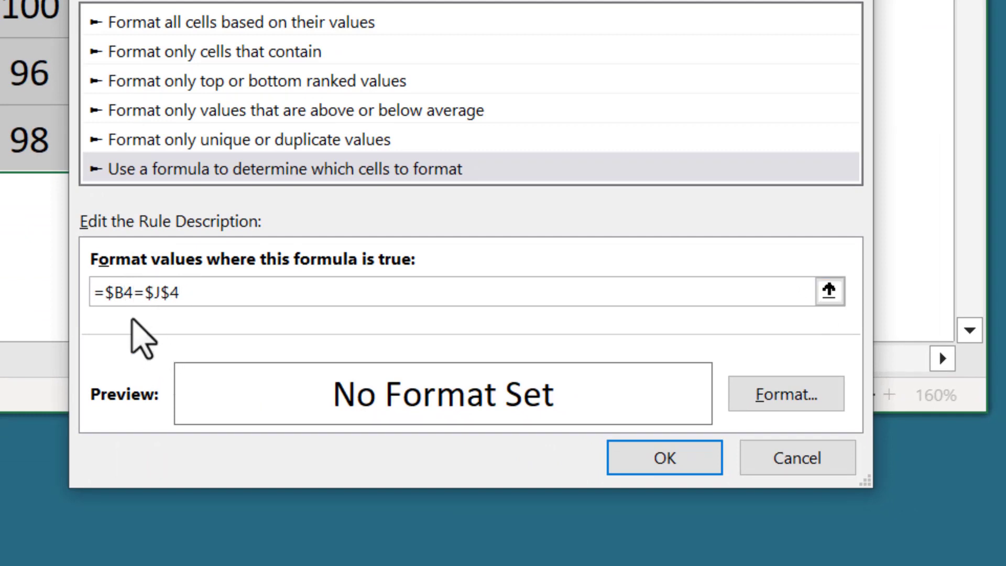
click(116, 294)
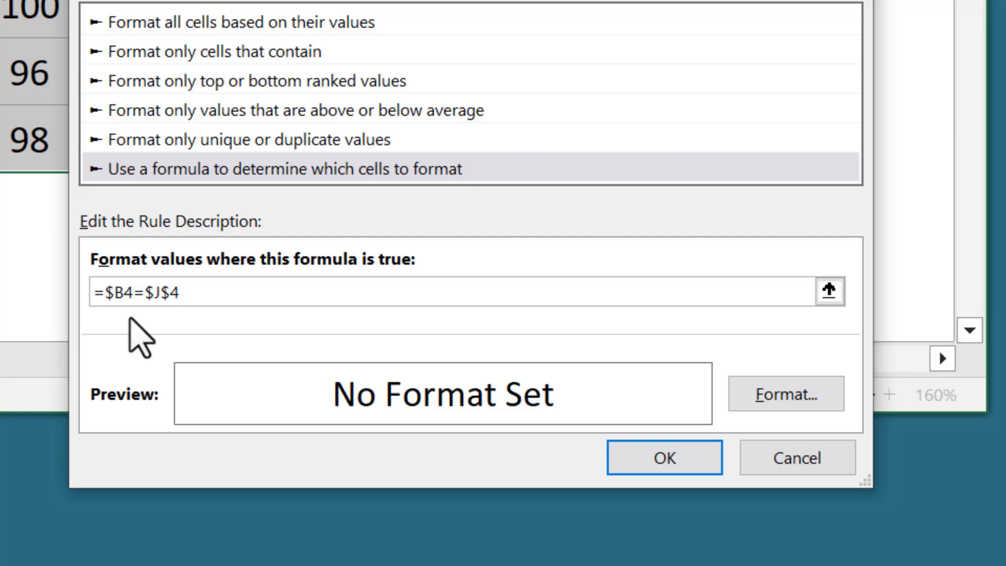
click(214, 300)
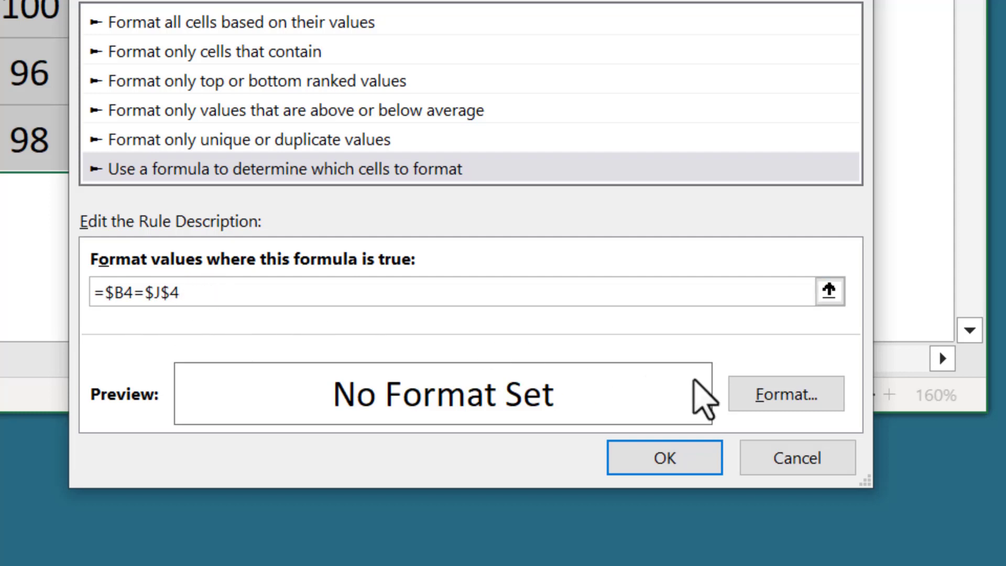
Give the student rule a light gold fill and apply it to the score table.
click(754, 397)
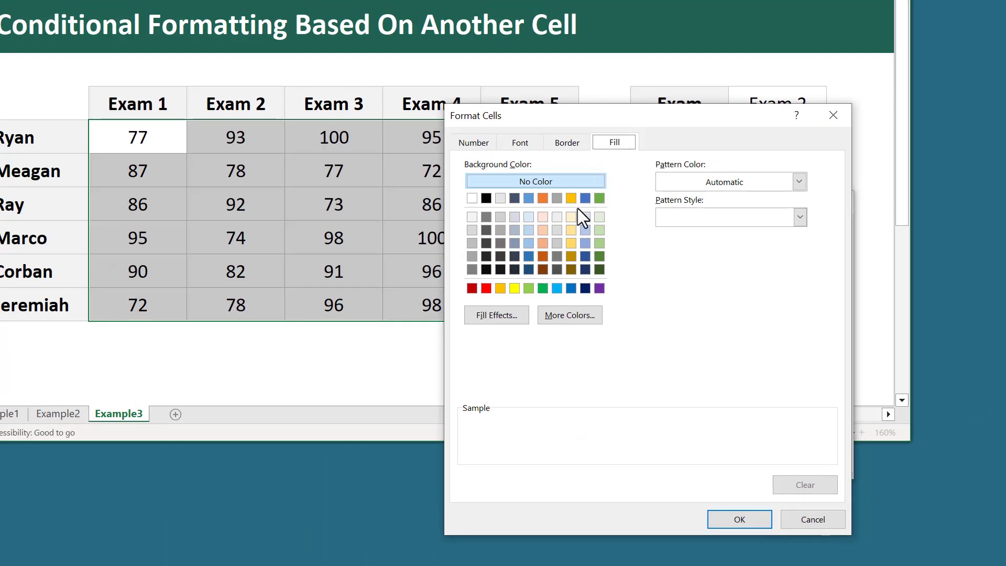
click(575, 215)
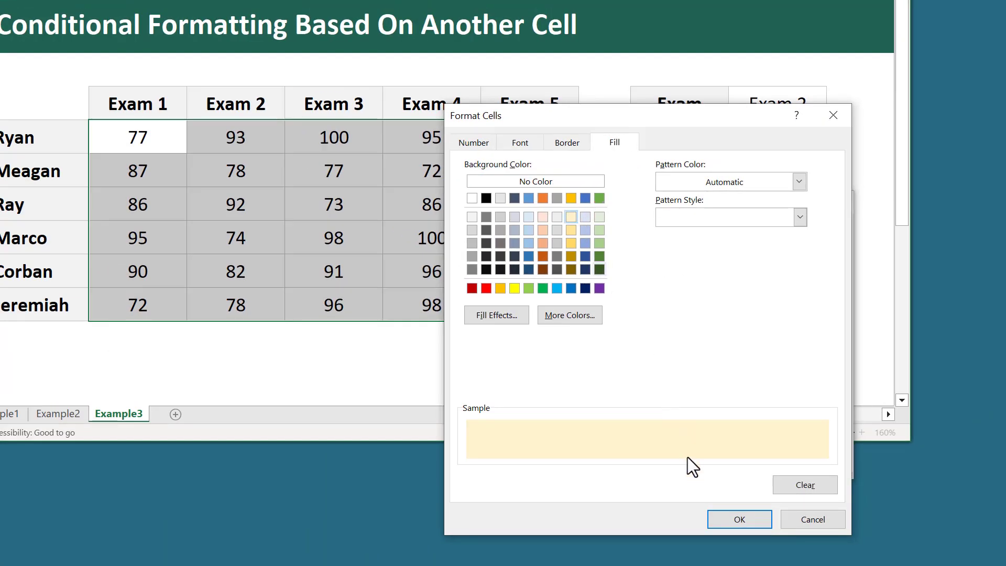
click(718, 519)
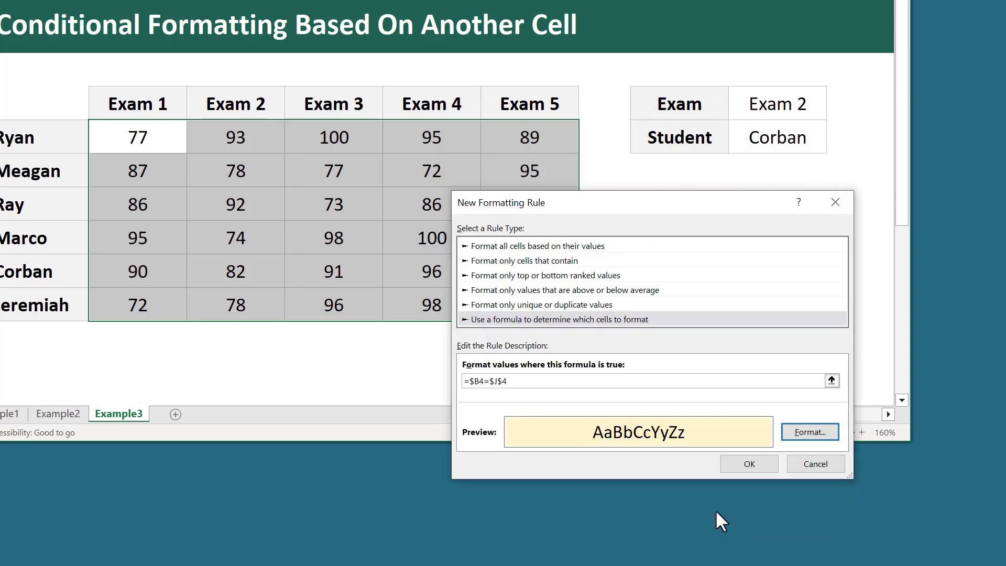
click(735, 468)
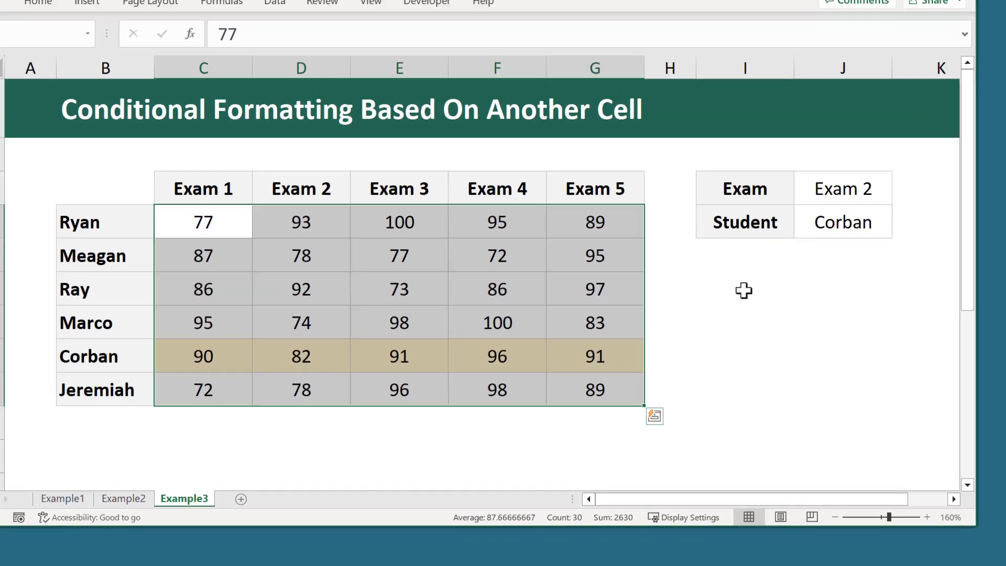
Test the row rule by changing the Student selection in J4 to the third and after that the fourth student.
click(744, 290)
click(852, 220)
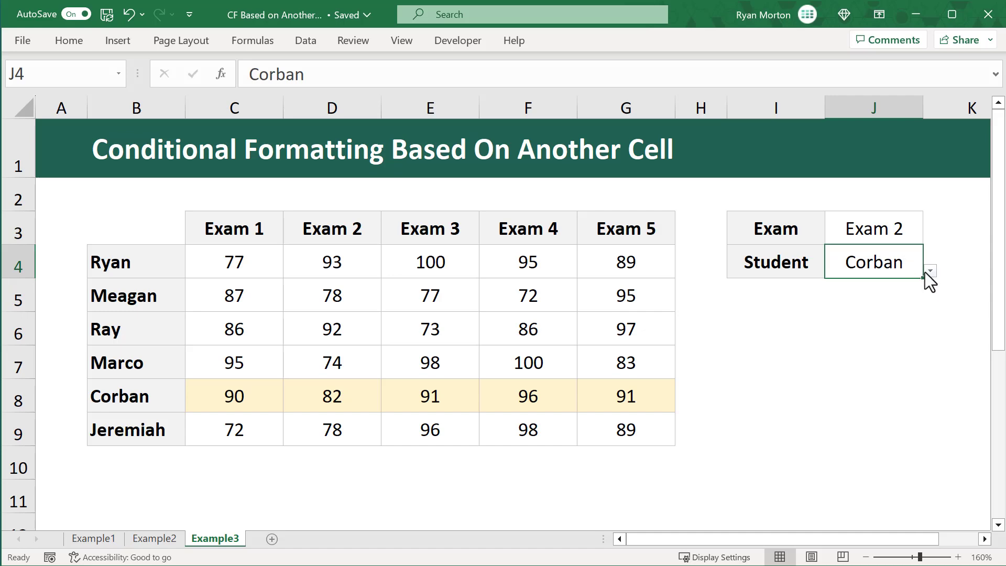
click(929, 272)
click(899, 308)
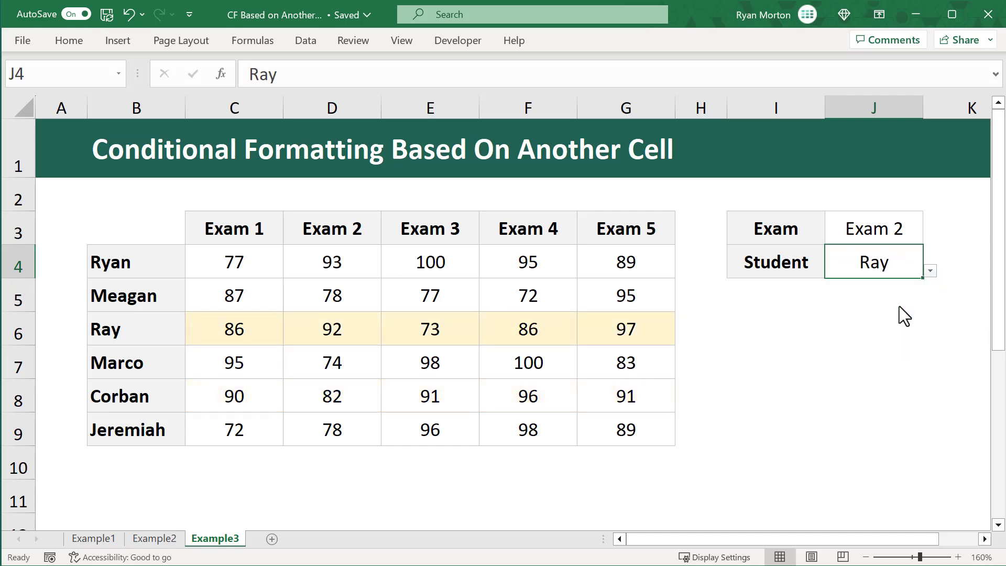
click(931, 270)
click(888, 322)
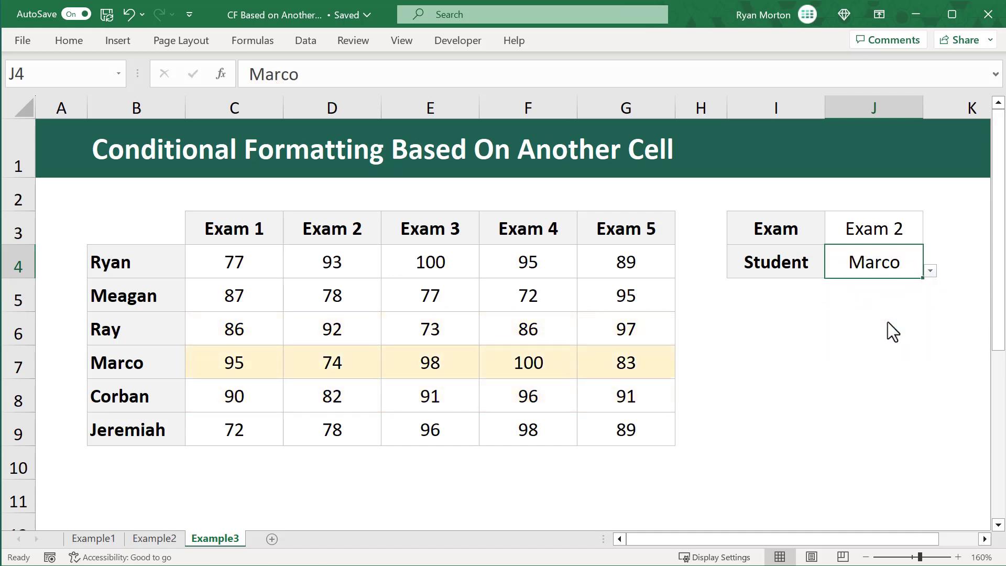
click(786, 322)
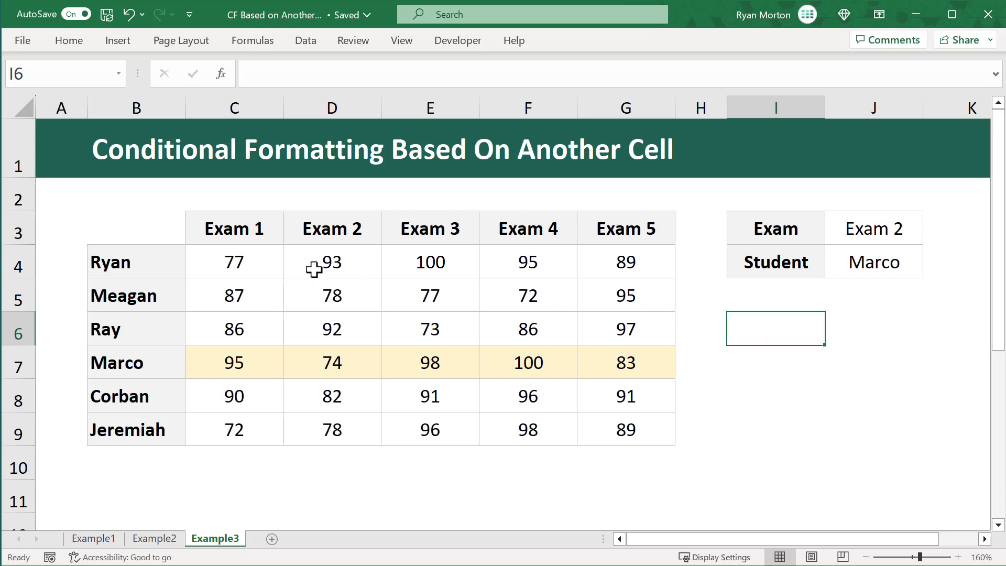
Start another formula-based conditional formatting rule for the scores in C4:G9 with the formula =$C$3=$J$3.
drag(262, 263, 592, 431)
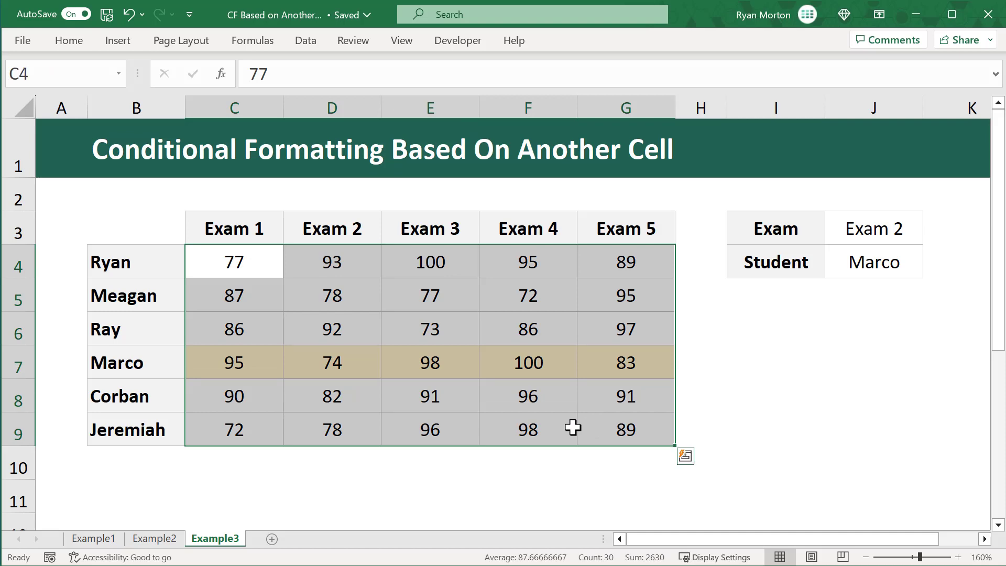
click(81, 41)
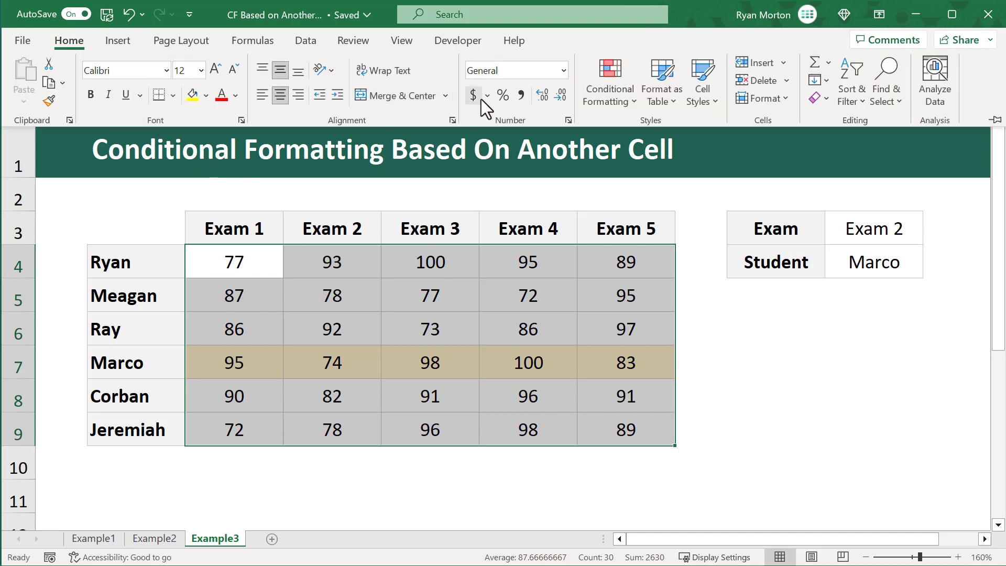
click(614, 90)
click(640, 316)
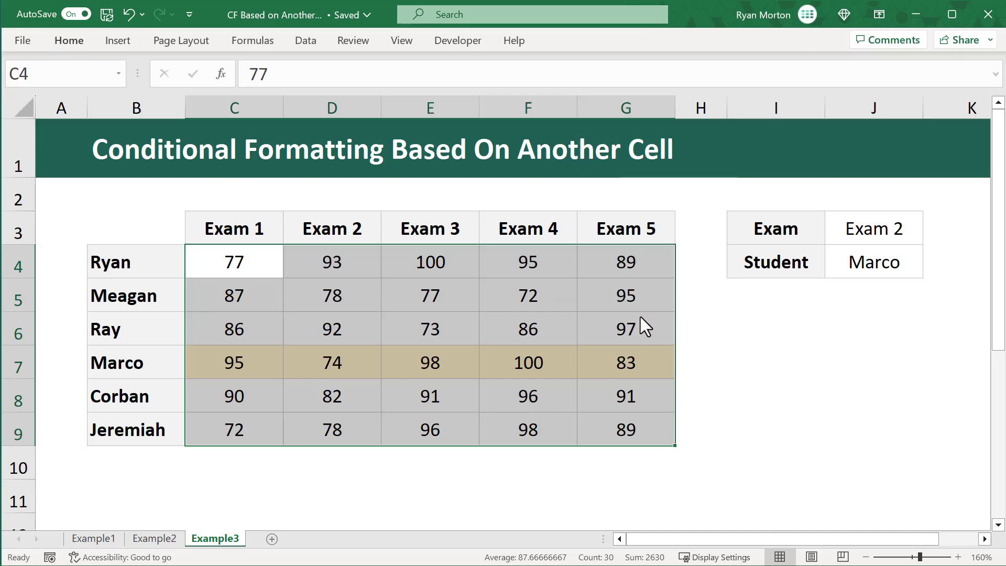
click(646, 428)
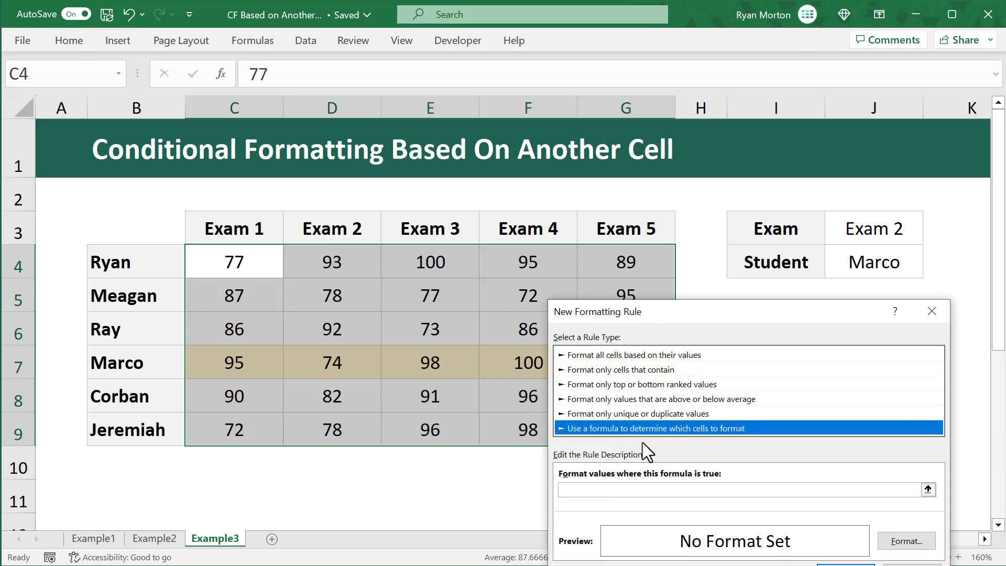
click(621, 490)
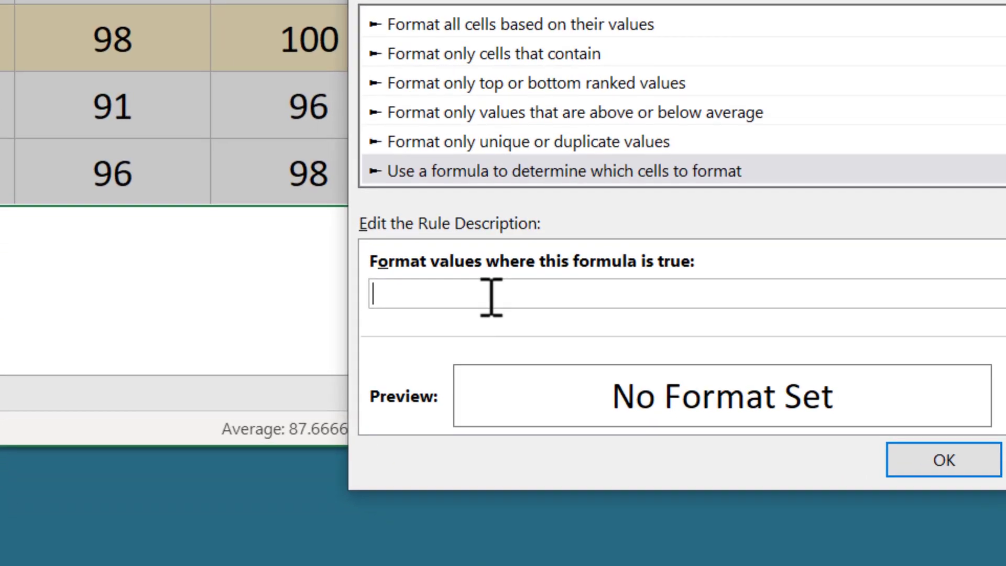
text(=)
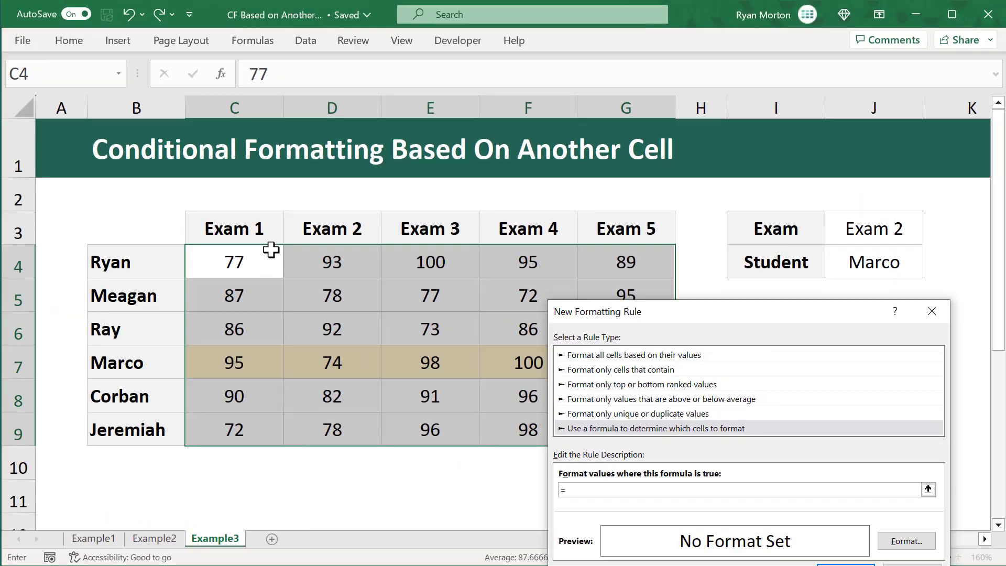
click(261, 229)
text(=)
click(864, 229)
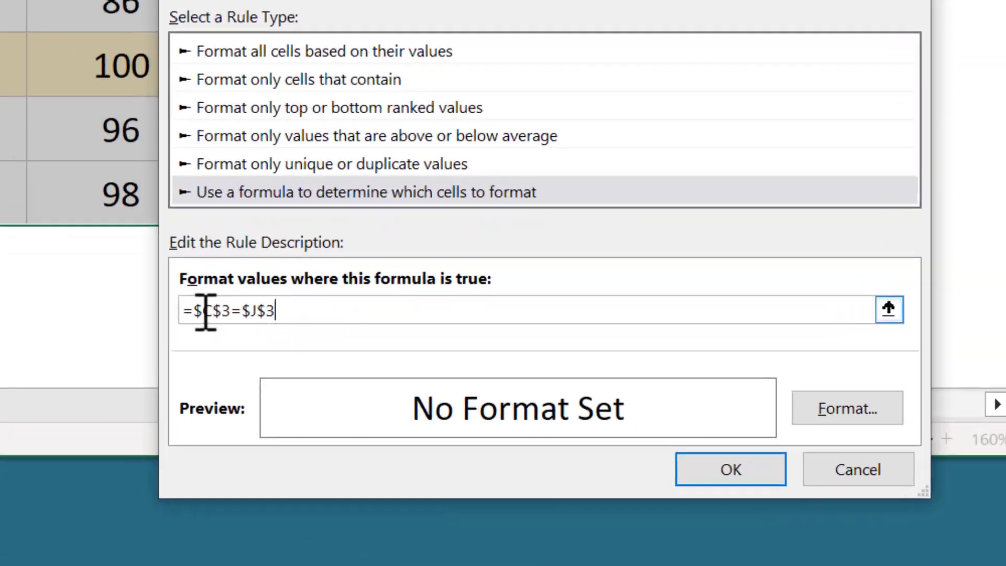
Make the column of the C3 reference relative so the rule's formula reads =C$3=$J$3.
click(204, 311)
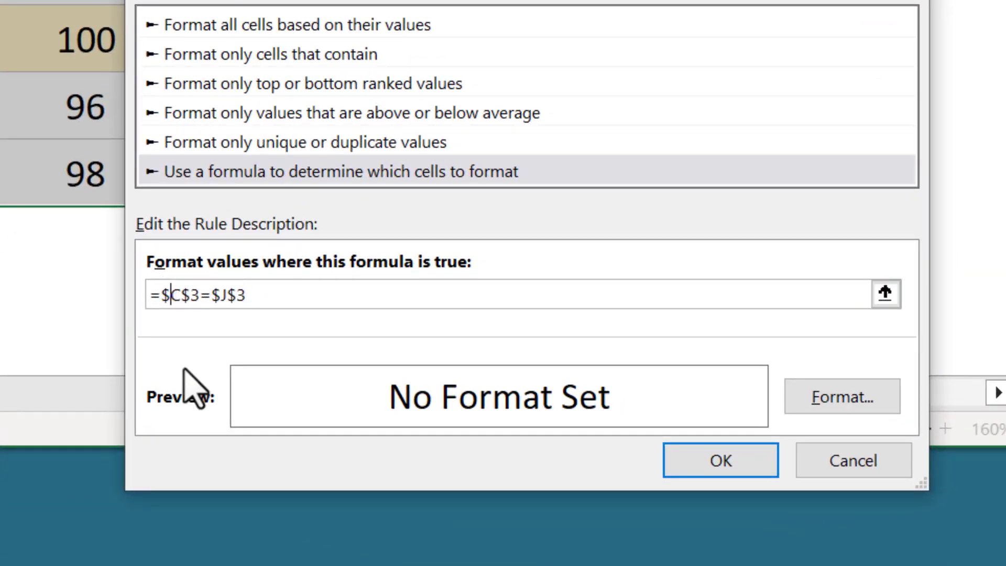
key(BackSpace)
click(183, 295)
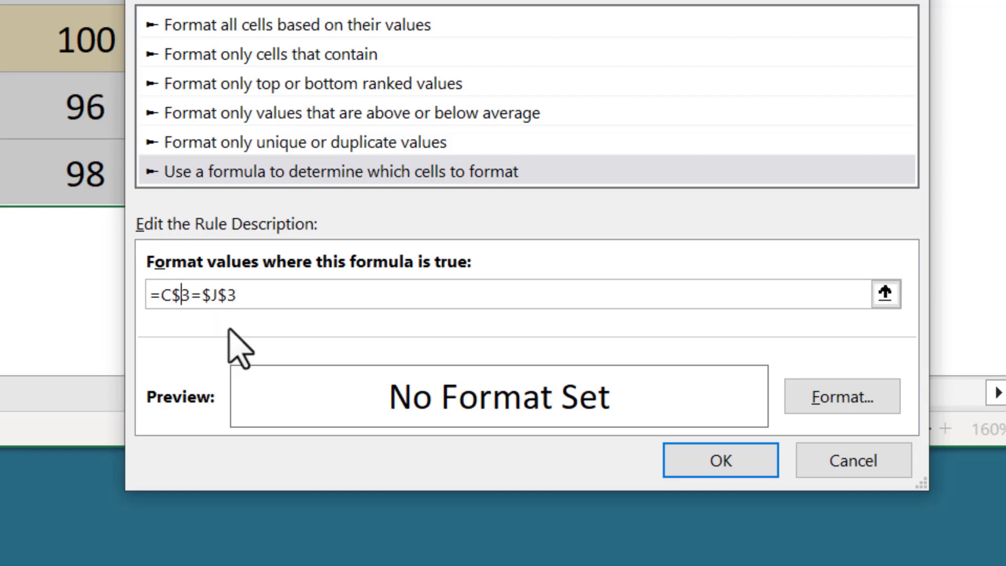
click(281, 297)
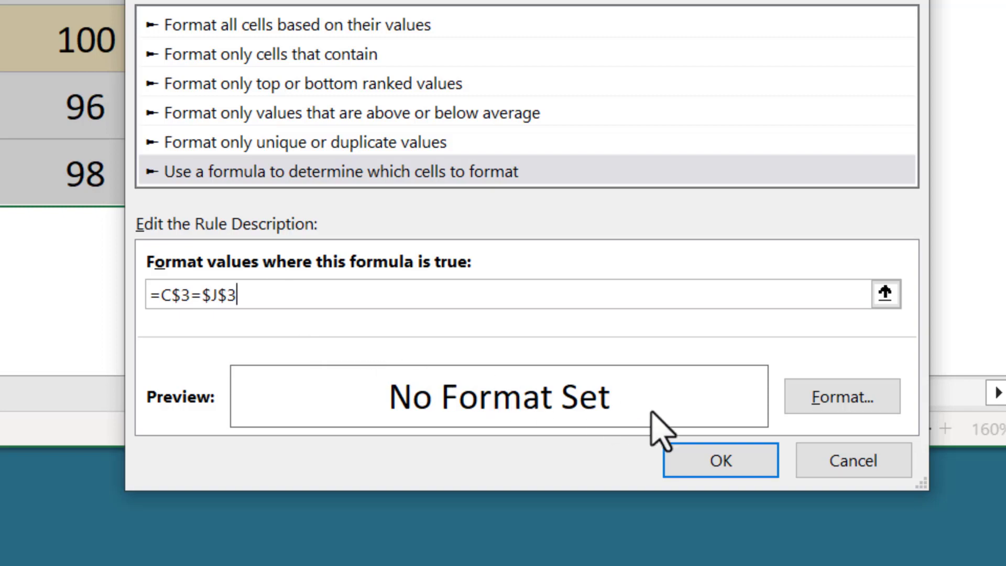
Give the exam rule a light gold fill and apply it to the score table.
click(812, 404)
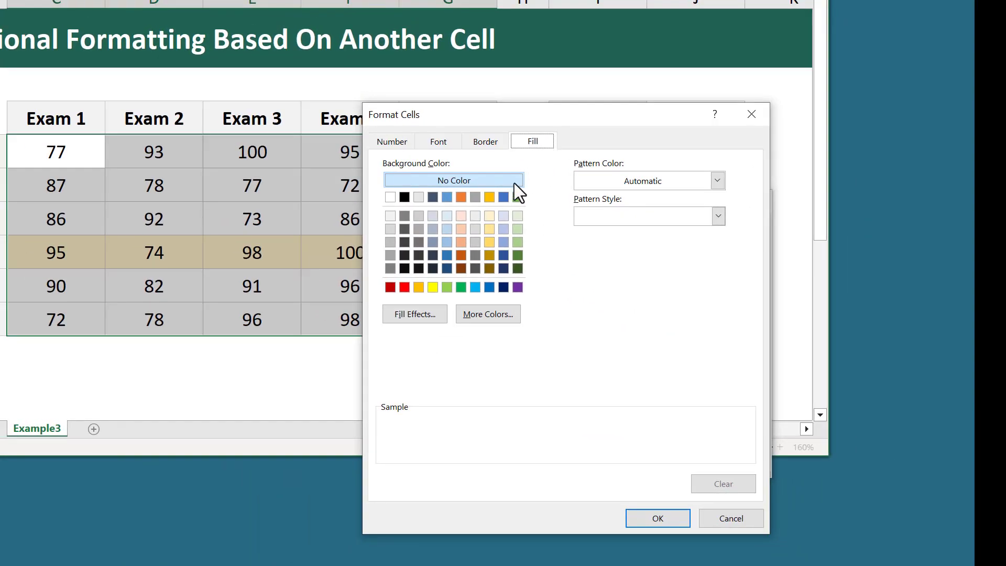
click(493, 218)
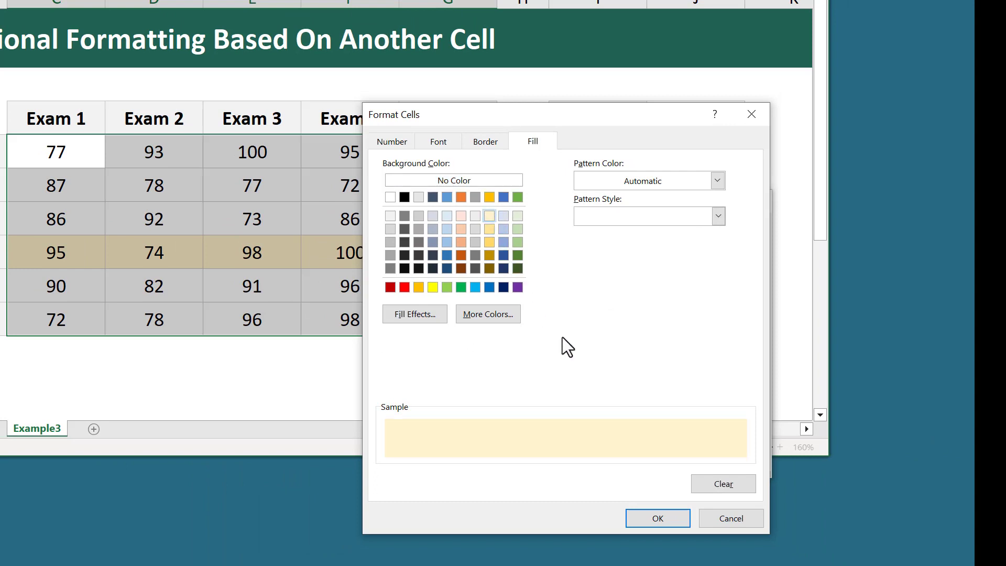
click(648, 519)
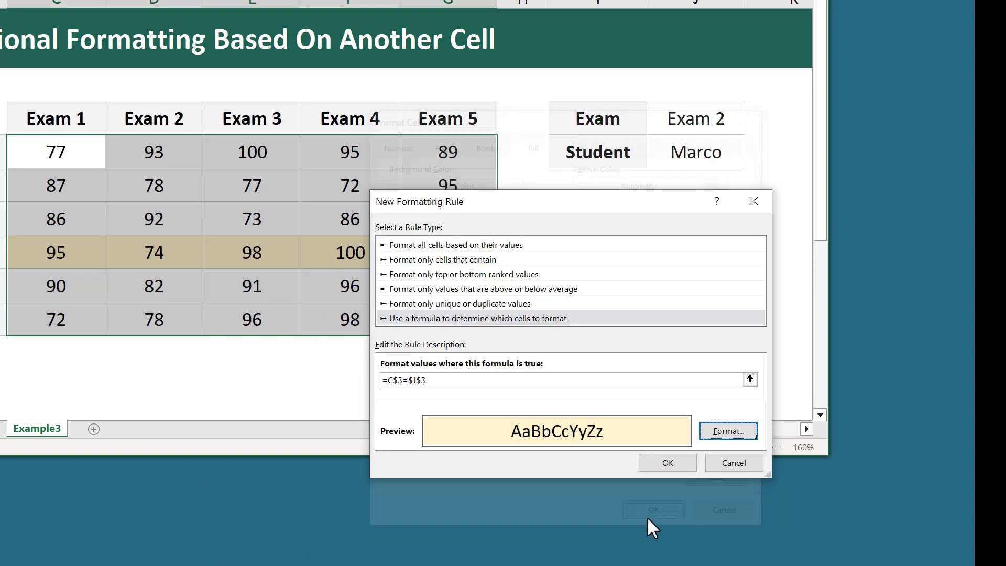
click(665, 464)
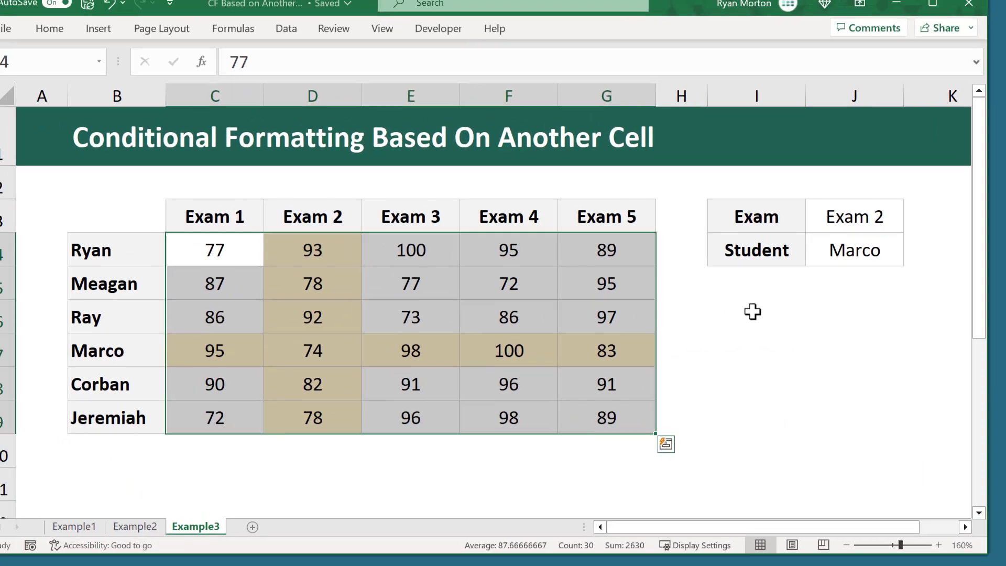
click(753, 312)
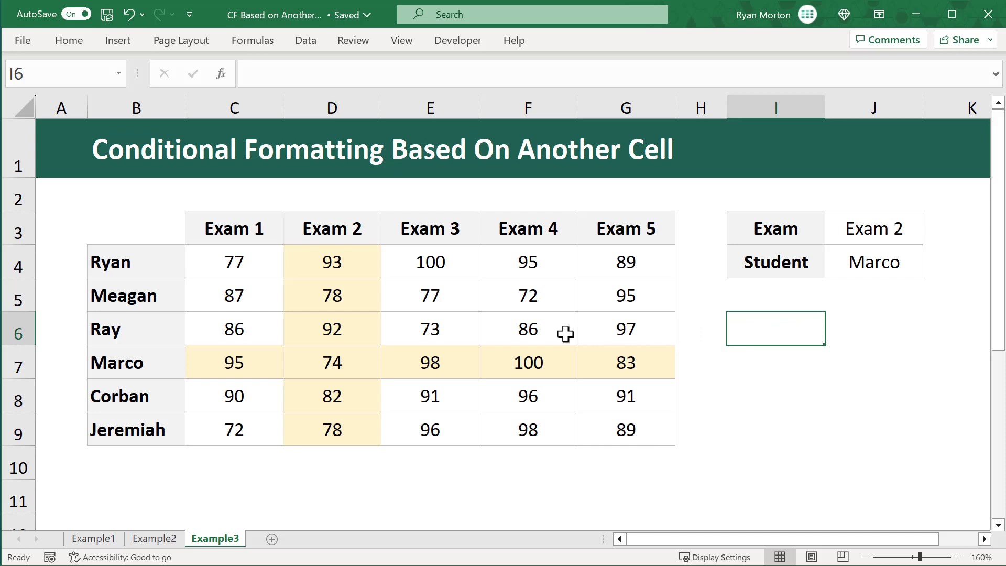
Start a third formula-based conditional formatting rule for the scores in C4:G9.
drag(262, 261, 612, 430)
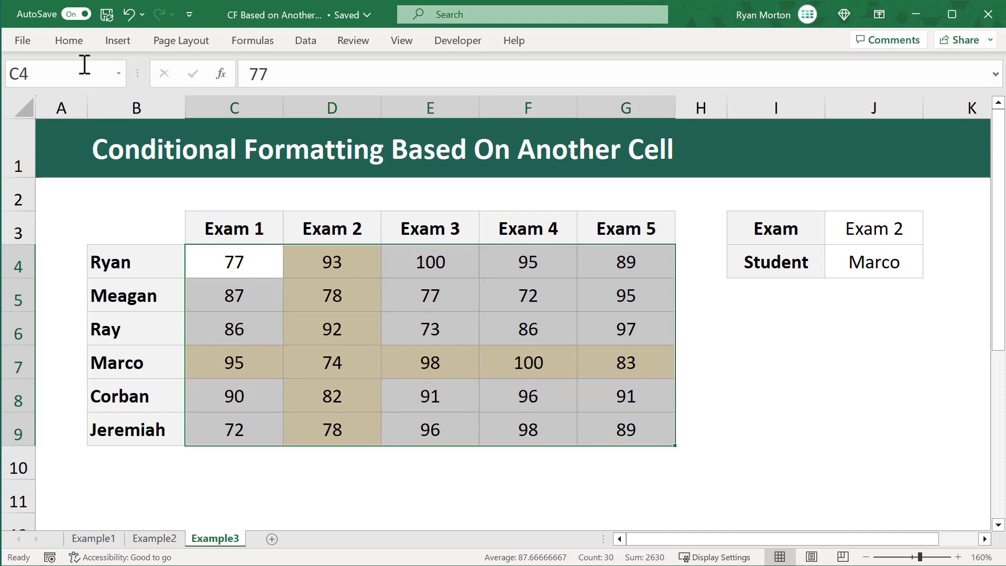
click(68, 40)
click(611, 93)
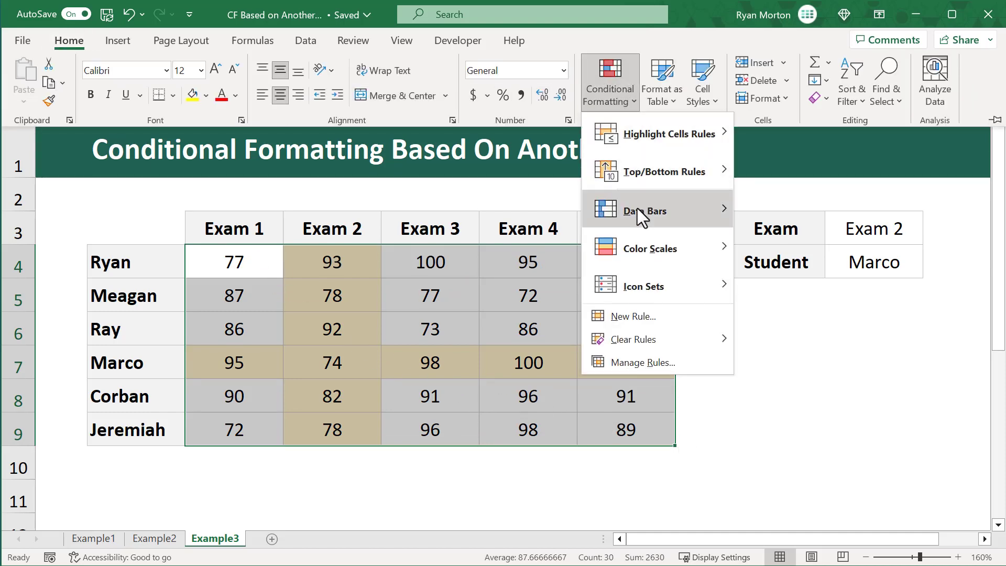
click(637, 317)
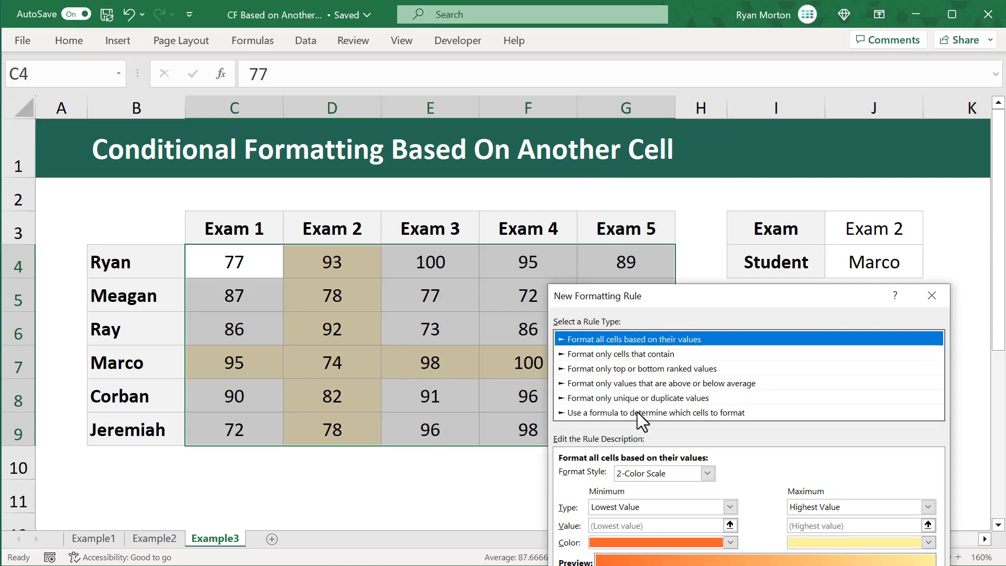
click(637, 413)
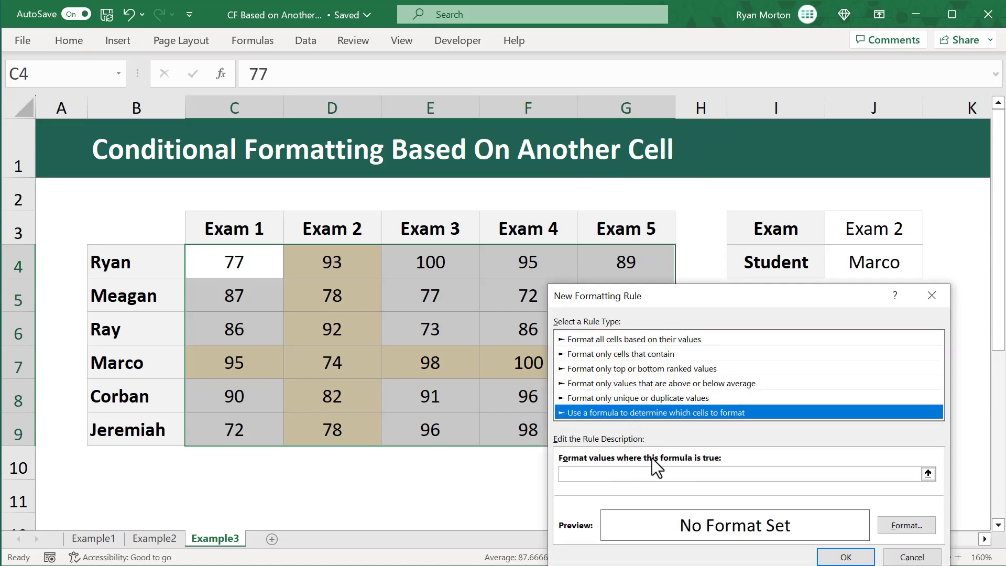
click(628, 476)
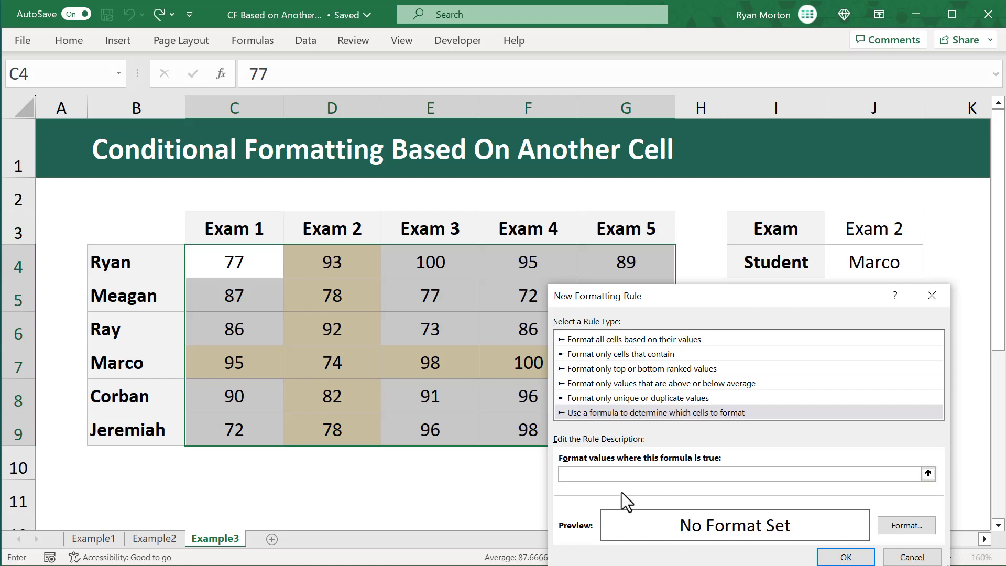
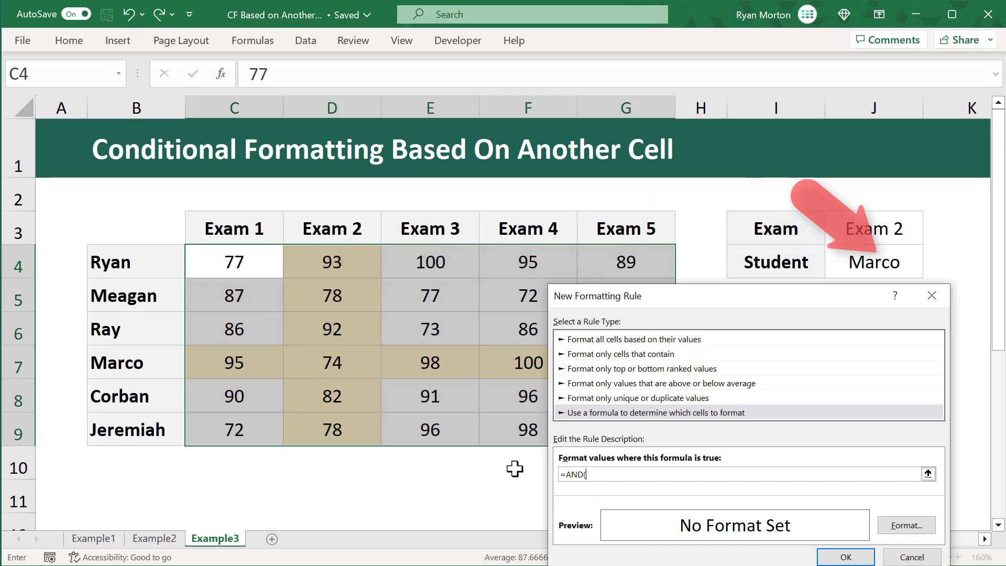
Enter the student match as the first AND condition, with B4's row relative, so the formula begins =AND($B4=$J$4.
click(162, 262)
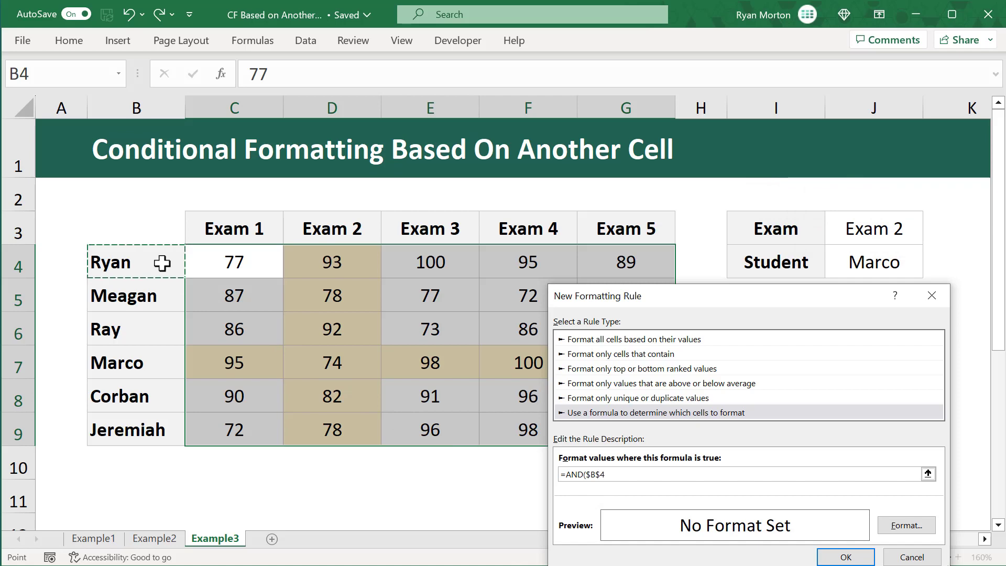
text(=)
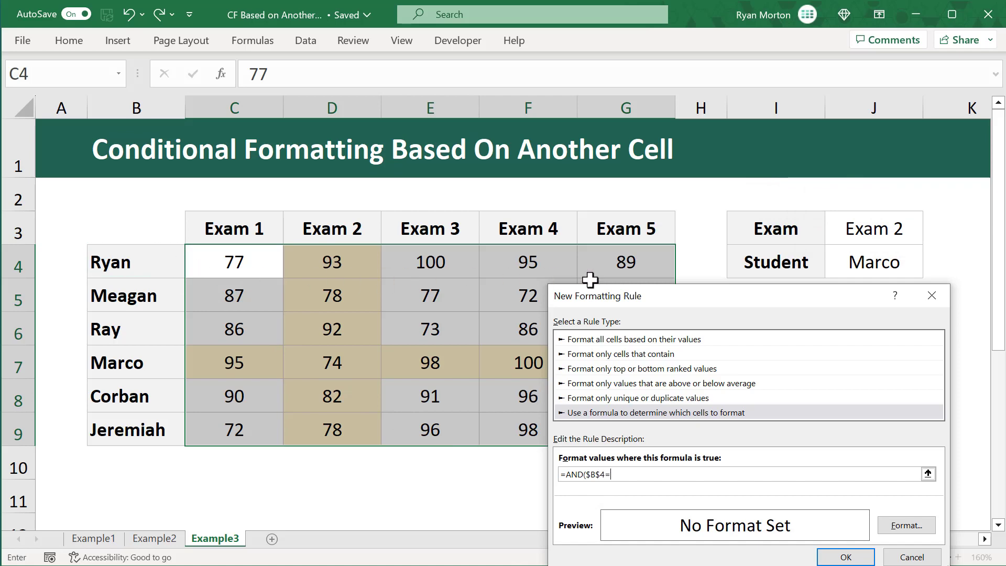
click(859, 261)
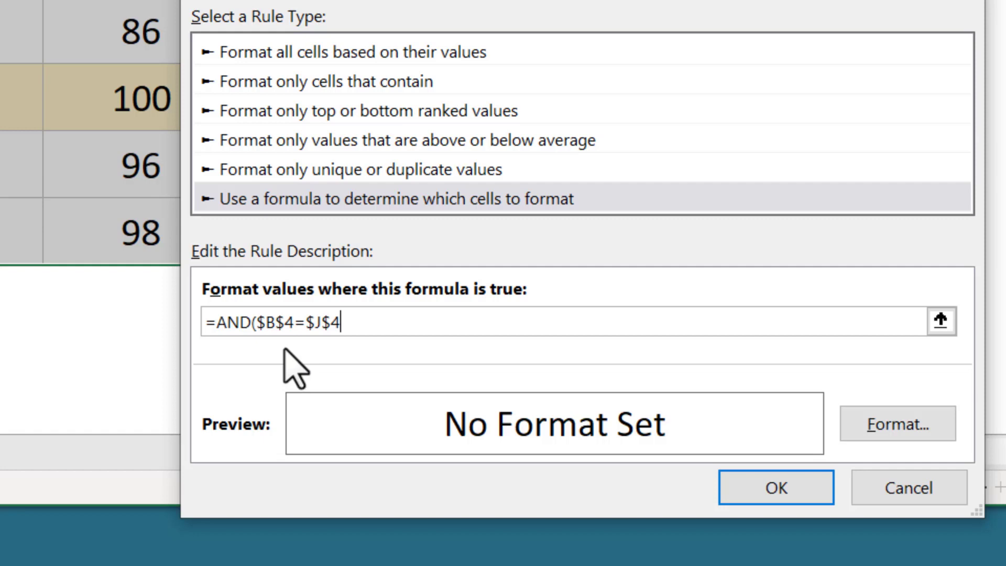
click(265, 321)
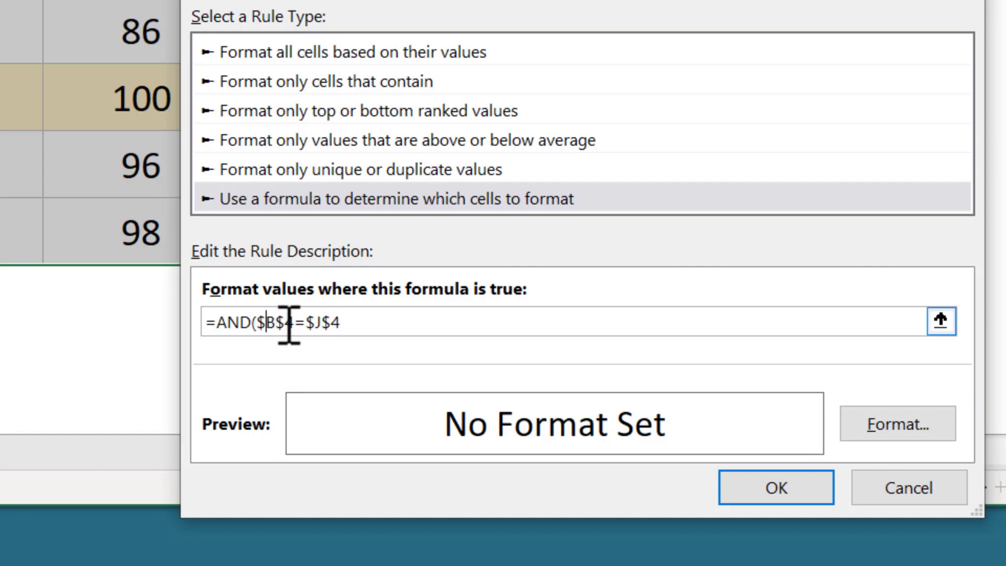
click(286, 321)
key(BackSpace)
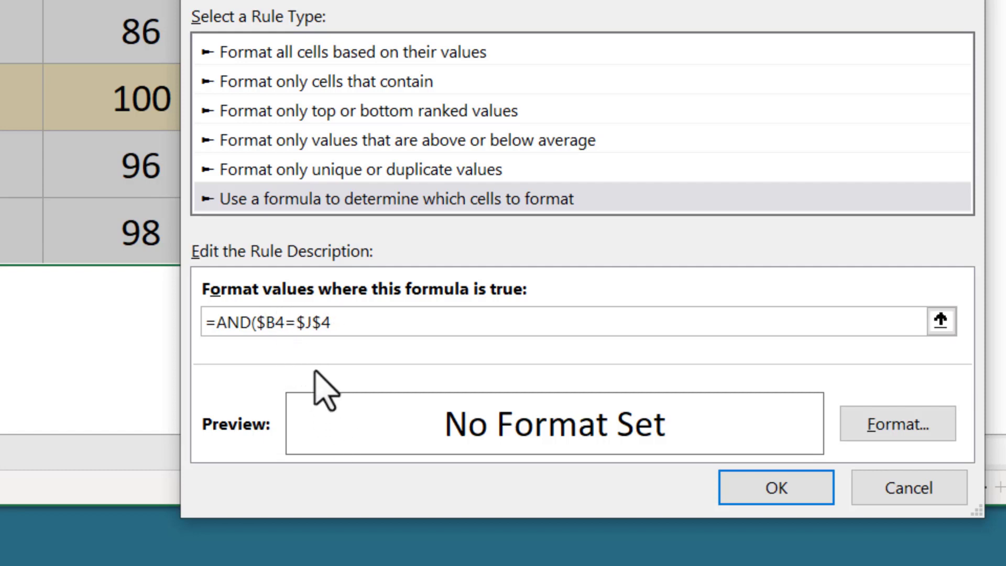
click(378, 321)
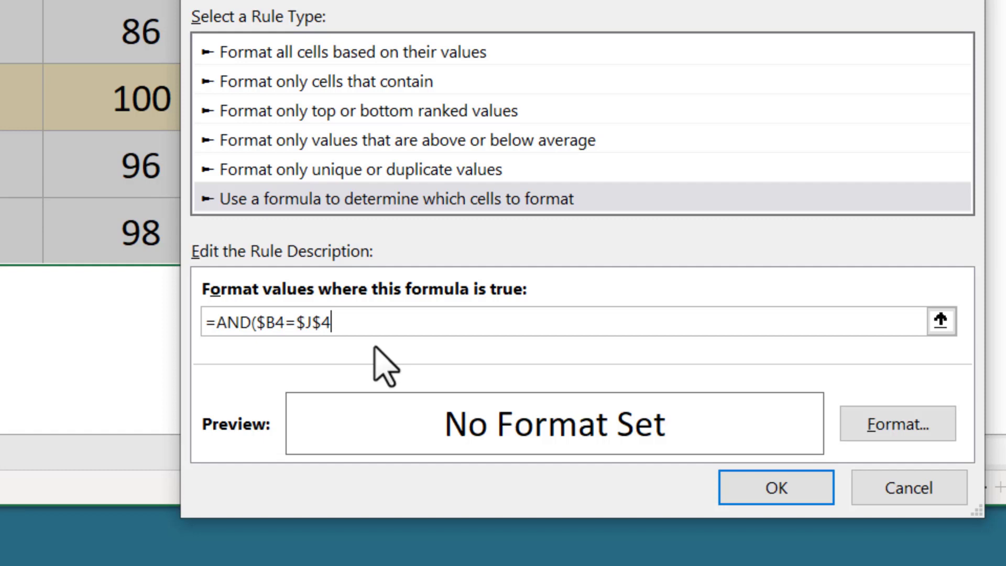
Add the exam match with C3's column relative as the second condition, completing the formula =AND($B4=$J$4,C$3=$J$3).
text(,)
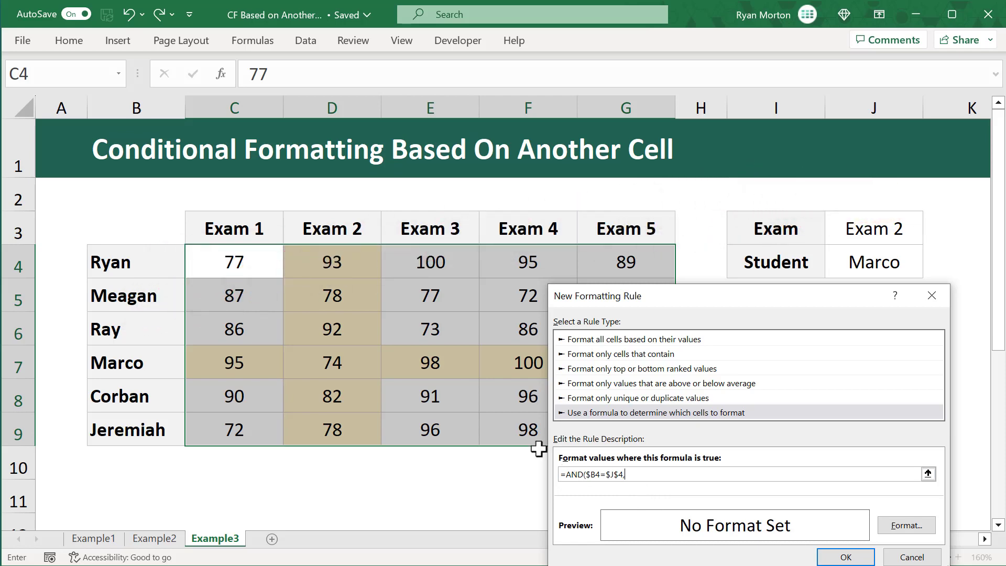
click(263, 229)
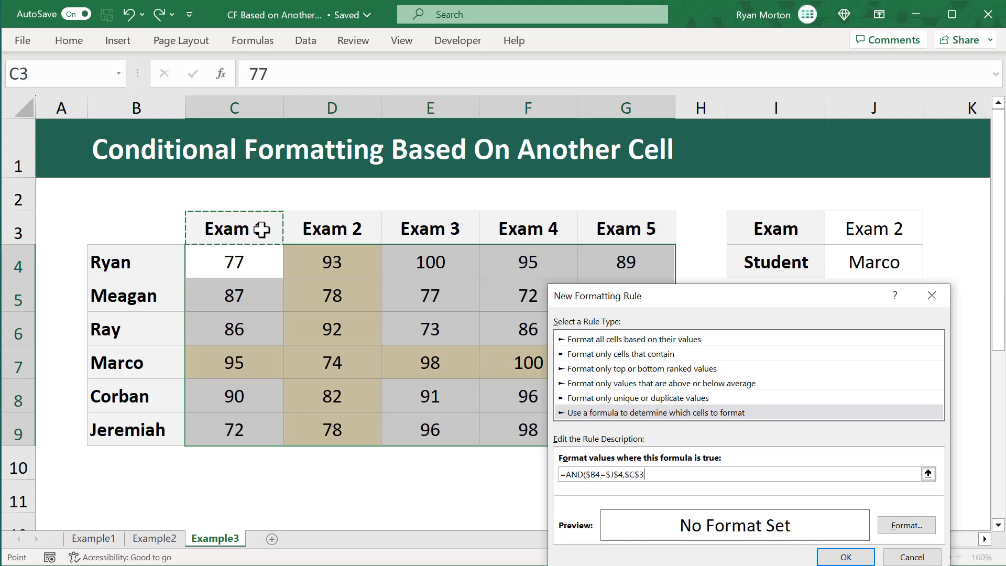
text(=)
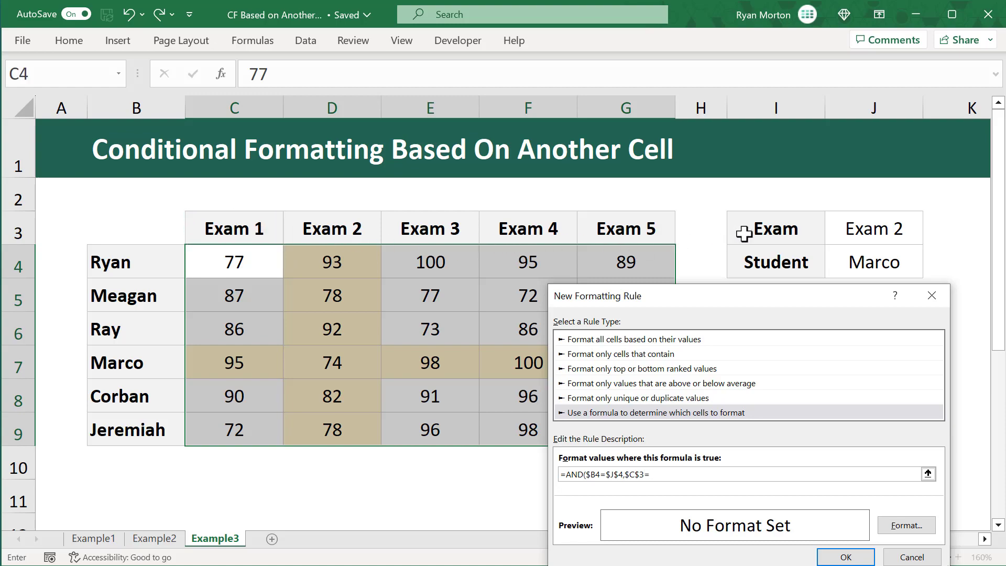
click(865, 229)
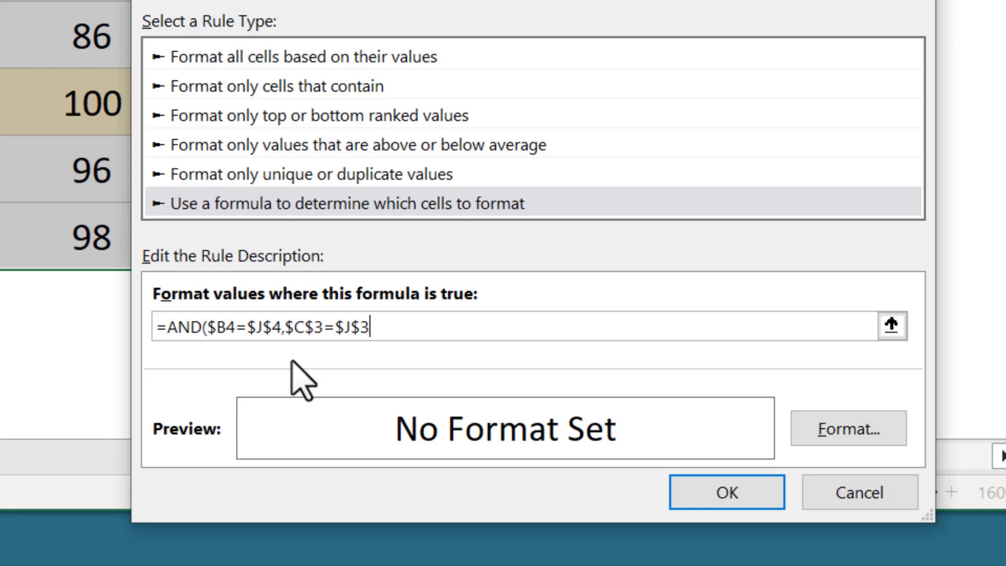
click(297, 329)
key(BackSpace)
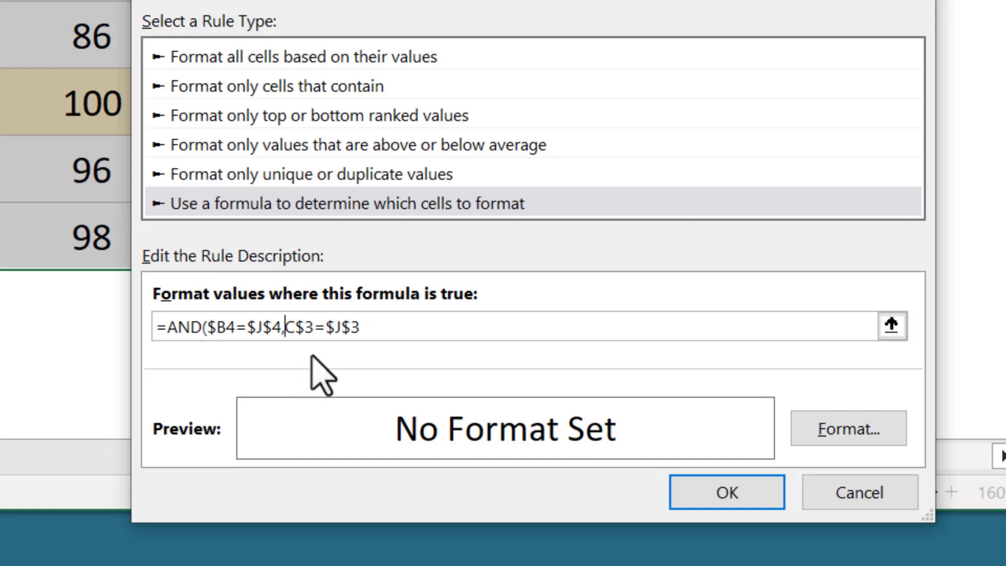
click(305, 327)
click(393, 328)
text())
Give the intersection rule a dark red fill with white bold font and apply it to the score table.
click(825, 422)
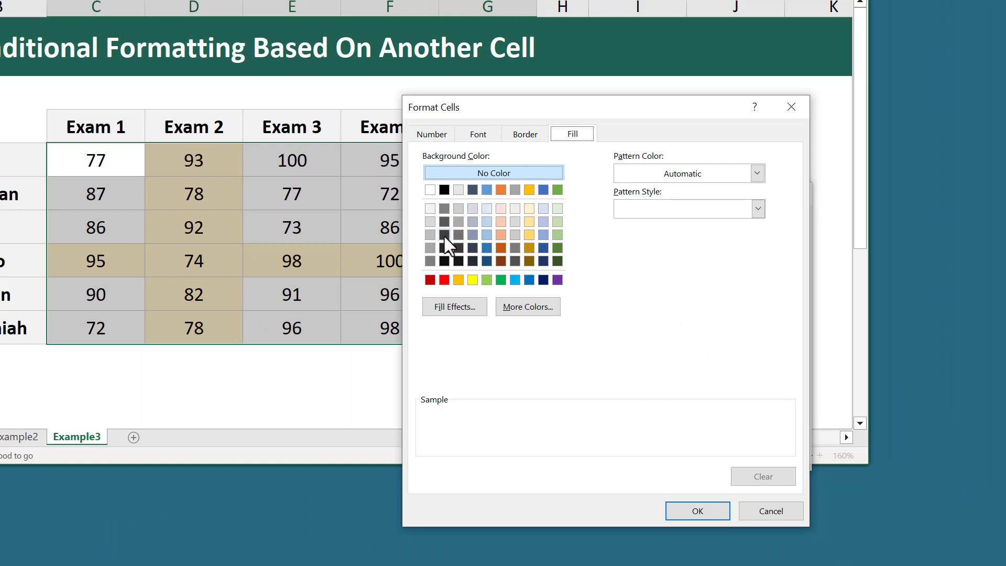
click(431, 279)
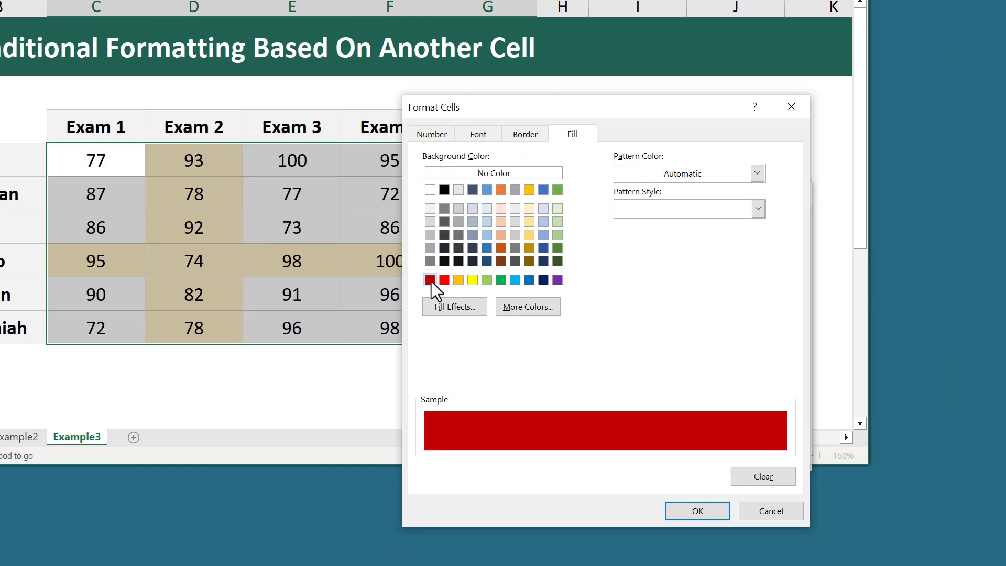
click(480, 135)
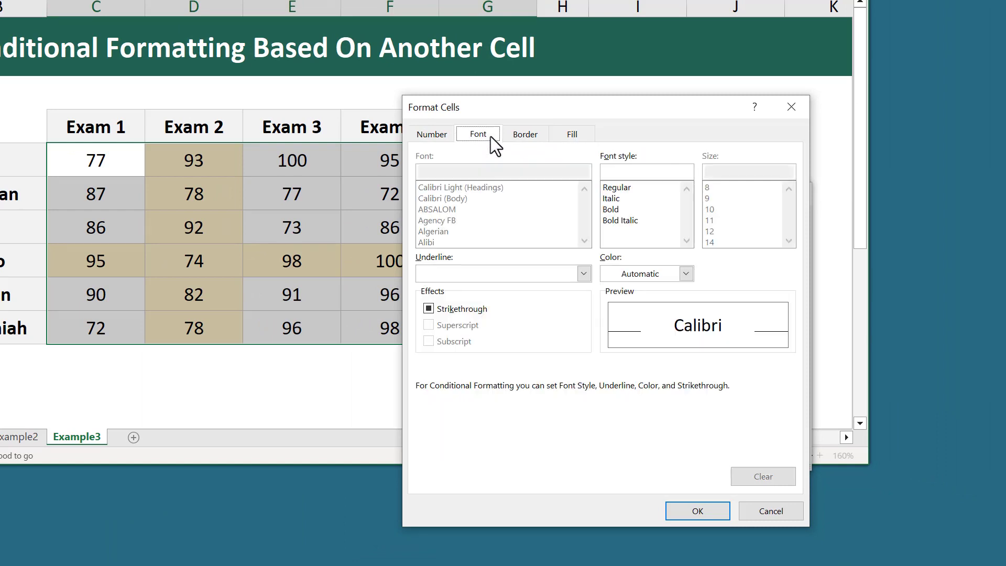
click(618, 277)
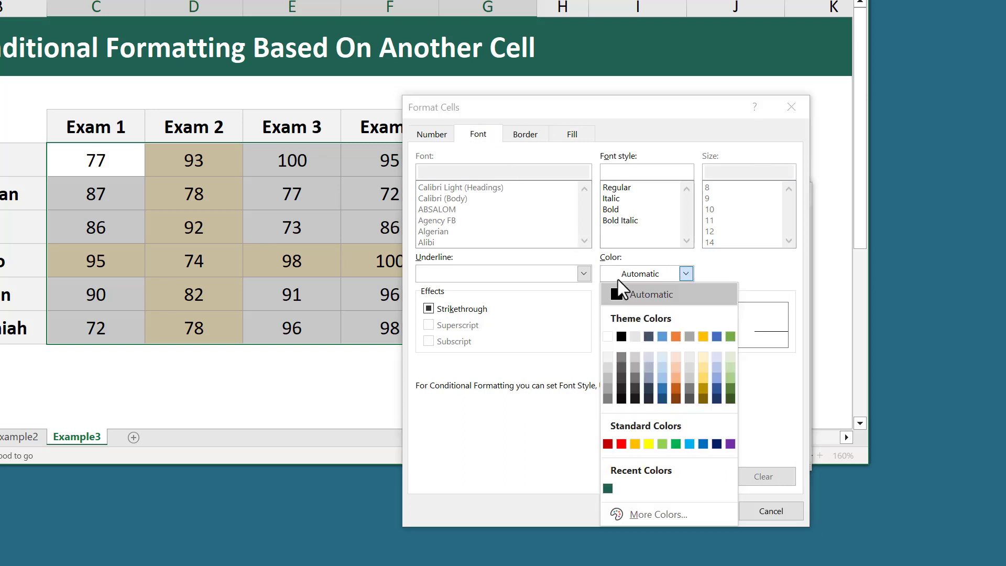
click(606, 335)
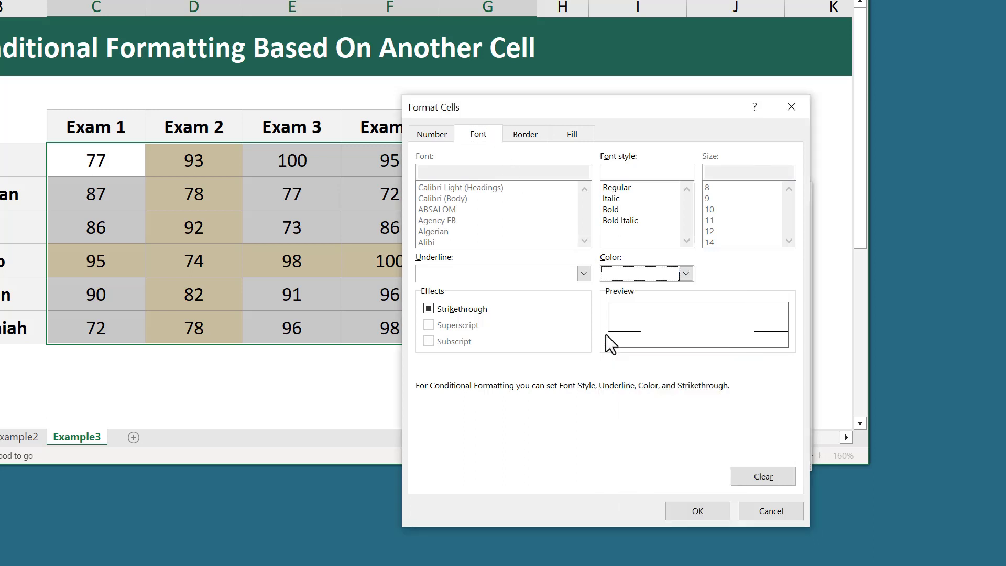
click(611, 211)
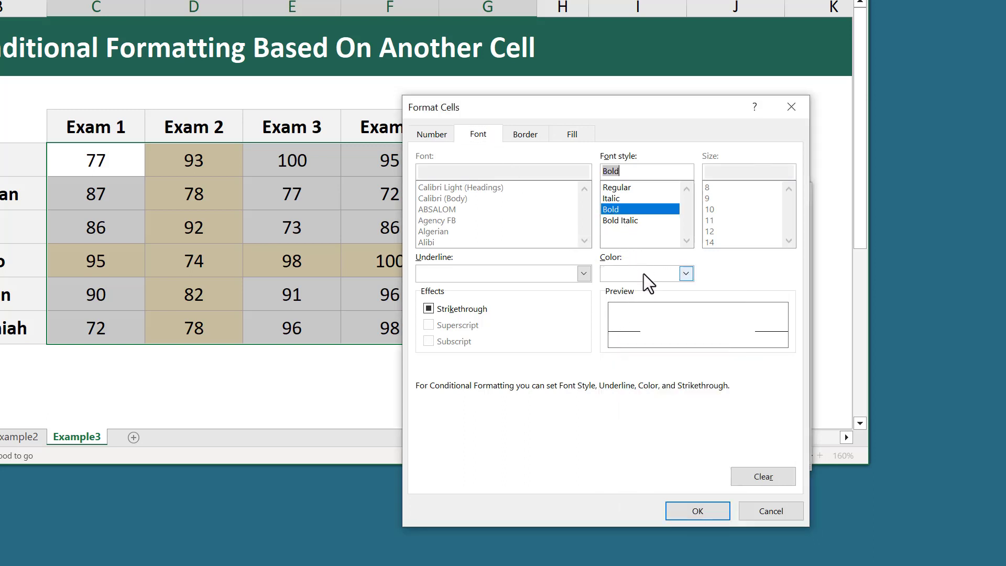
click(693, 512)
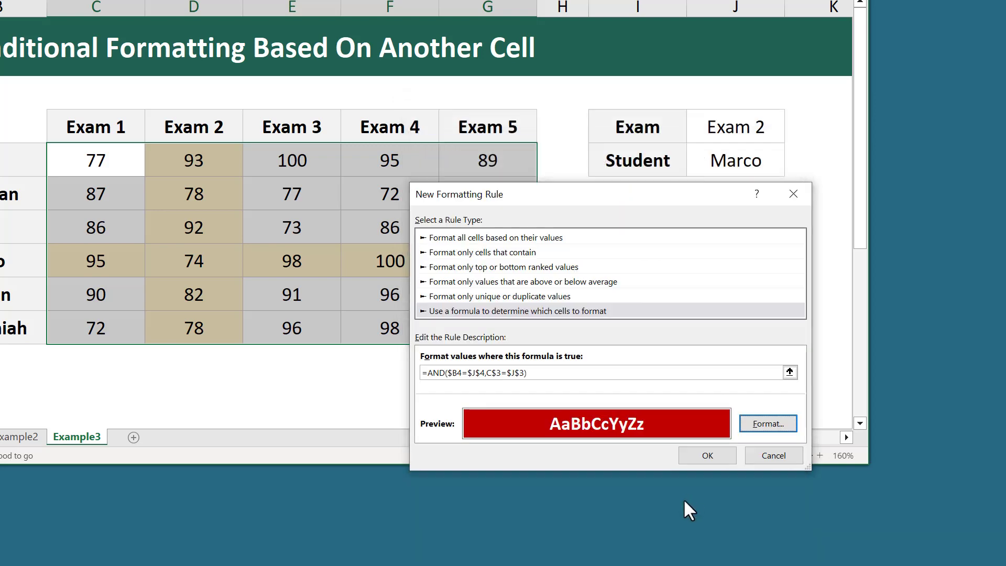
click(709, 456)
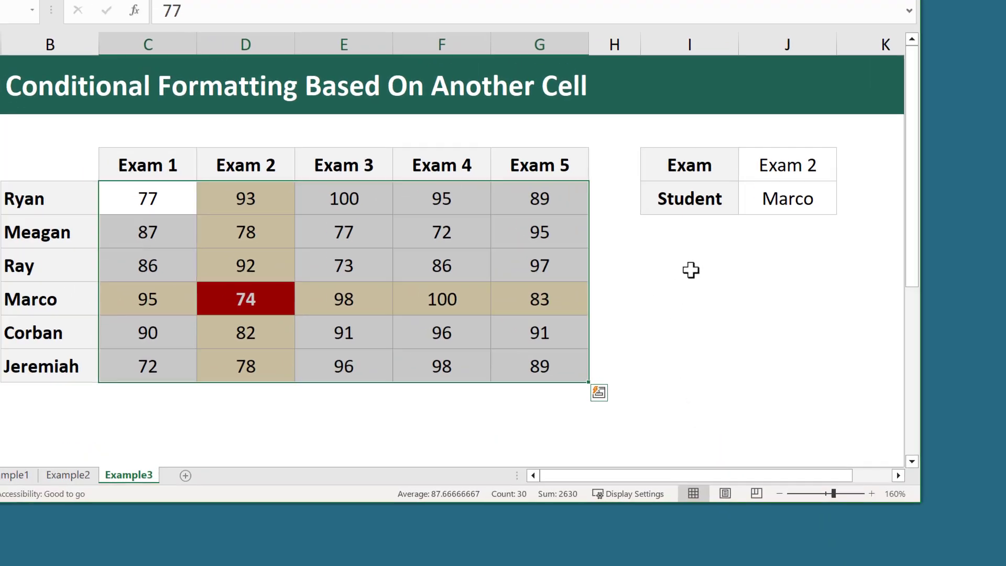
click(641, 222)
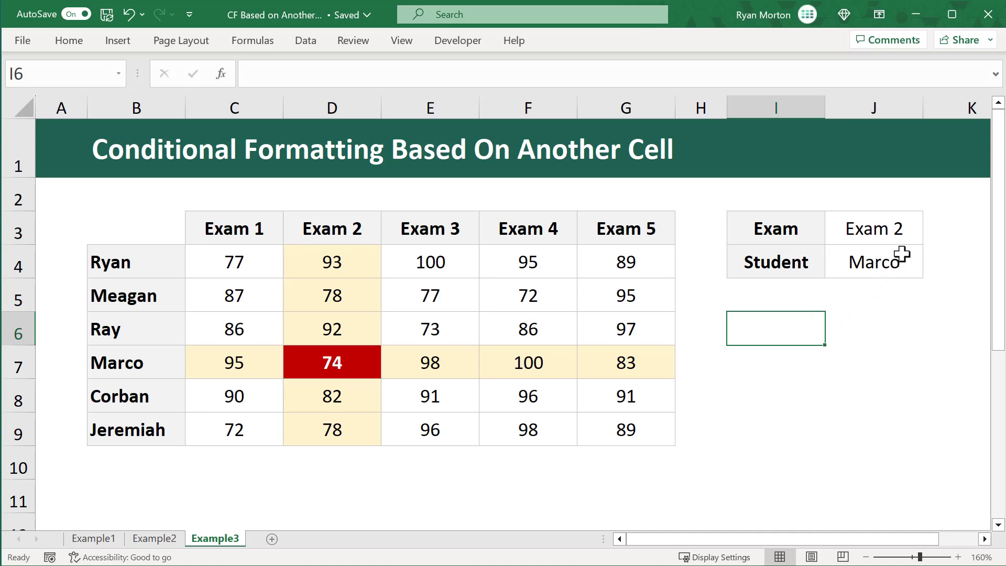
Test the rules by setting the exam in J3 to Exam 4 and the student in J4 to the second, followed by the fifth student.
click(908, 227)
click(930, 237)
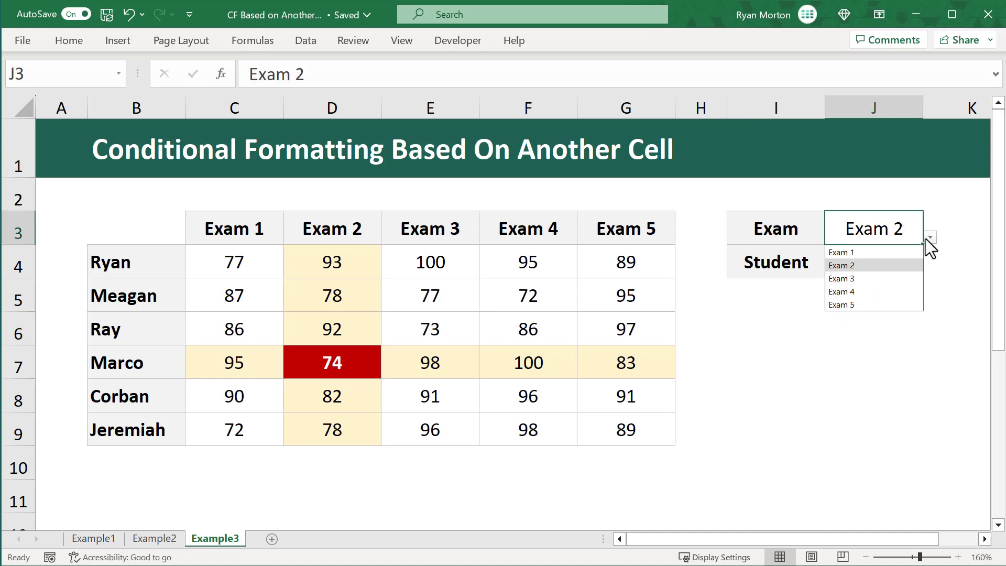
click(882, 291)
click(909, 262)
click(931, 271)
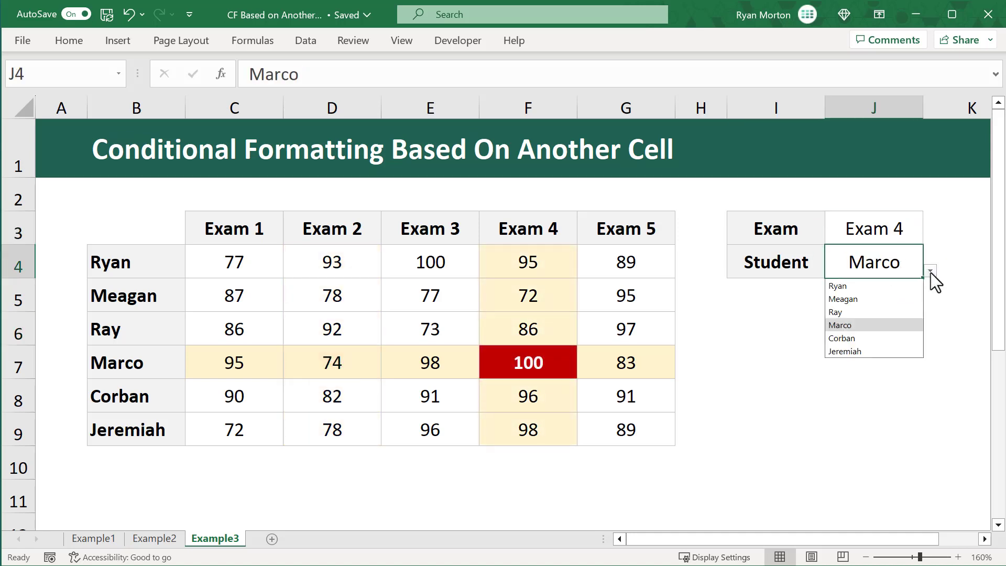
click(900, 297)
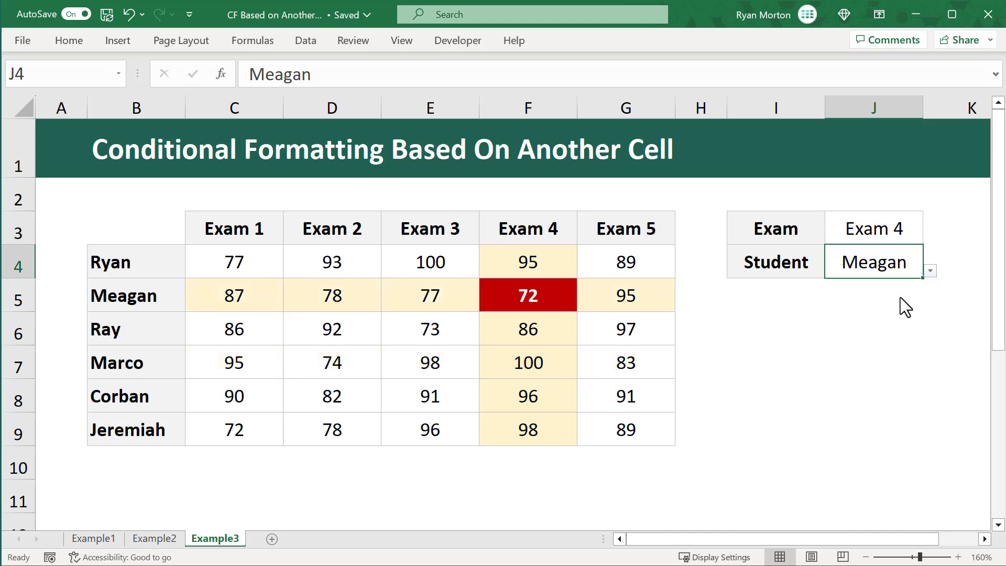
click(931, 271)
click(879, 338)
Set the exam in J3 to Exam 3 and the student in J4 to the third student in the table.
click(910, 234)
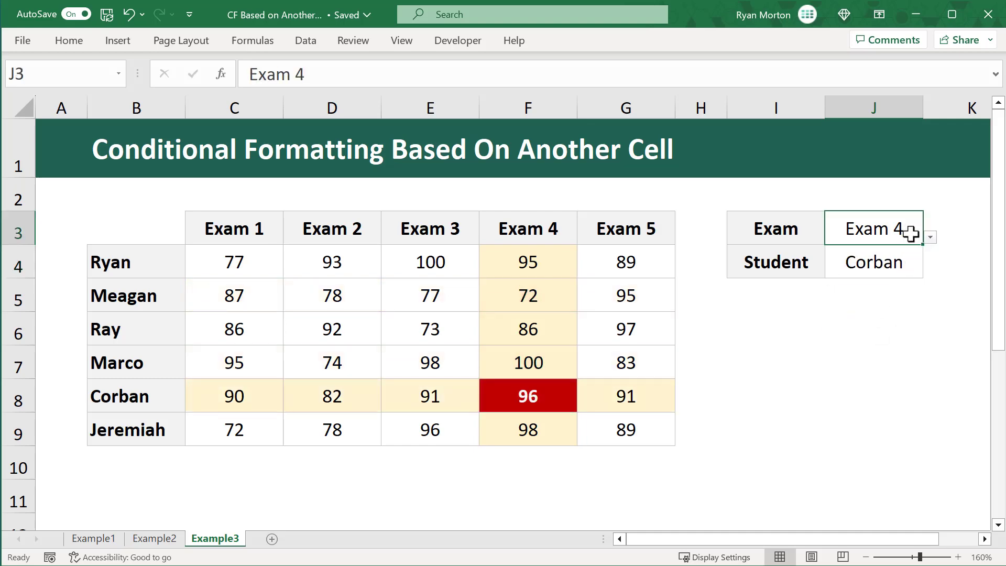
click(931, 238)
click(898, 276)
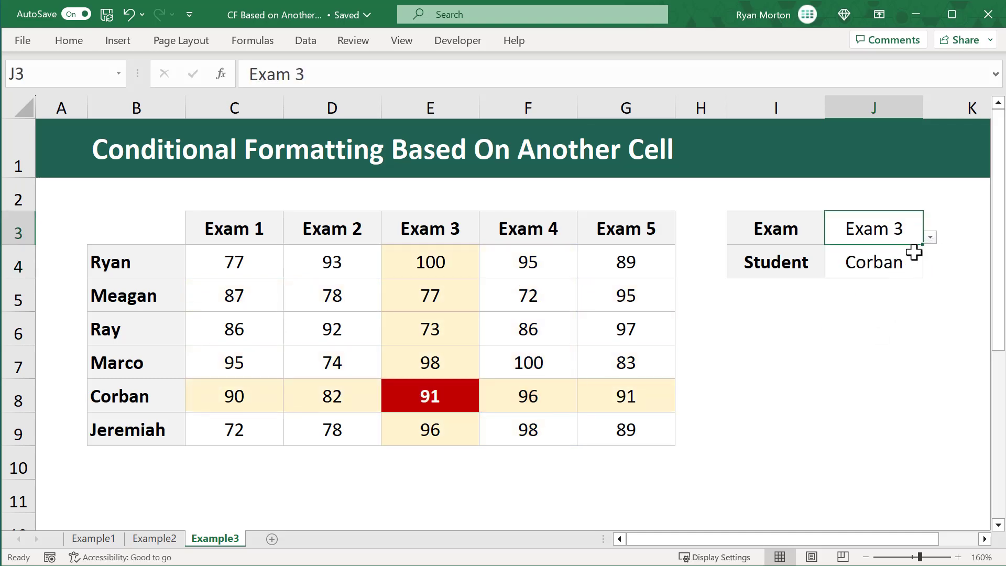
click(918, 270)
click(931, 270)
click(897, 312)
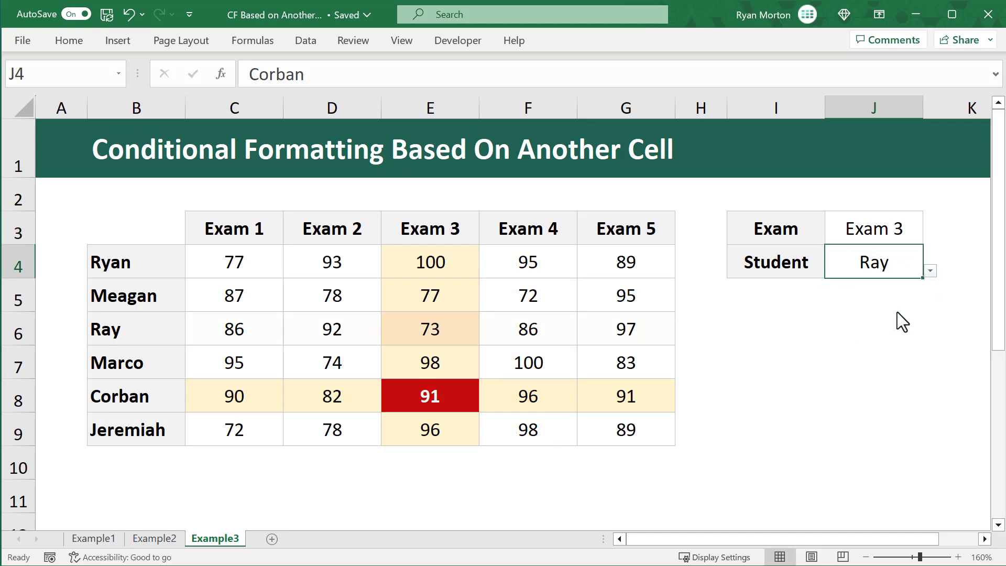
click(780, 321)
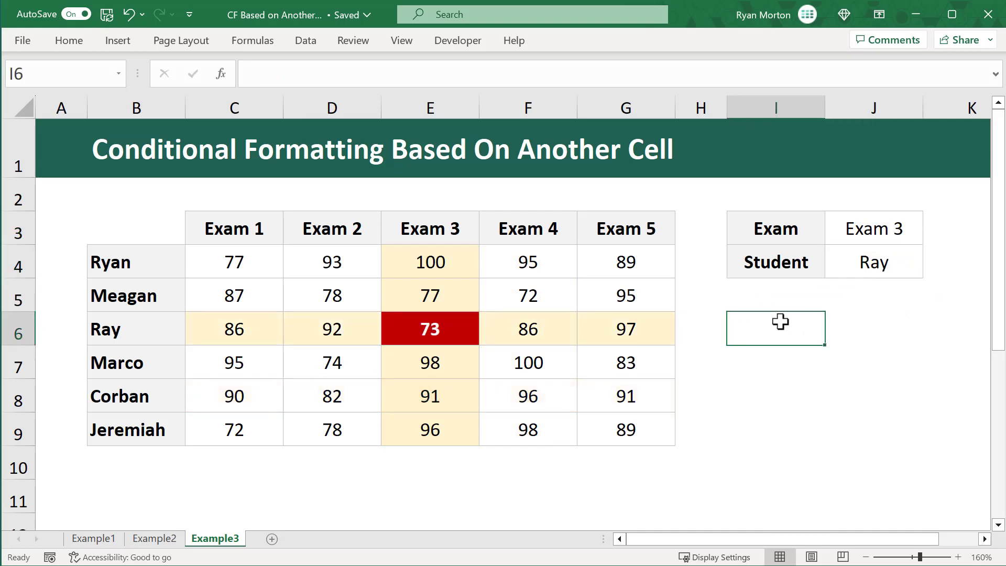